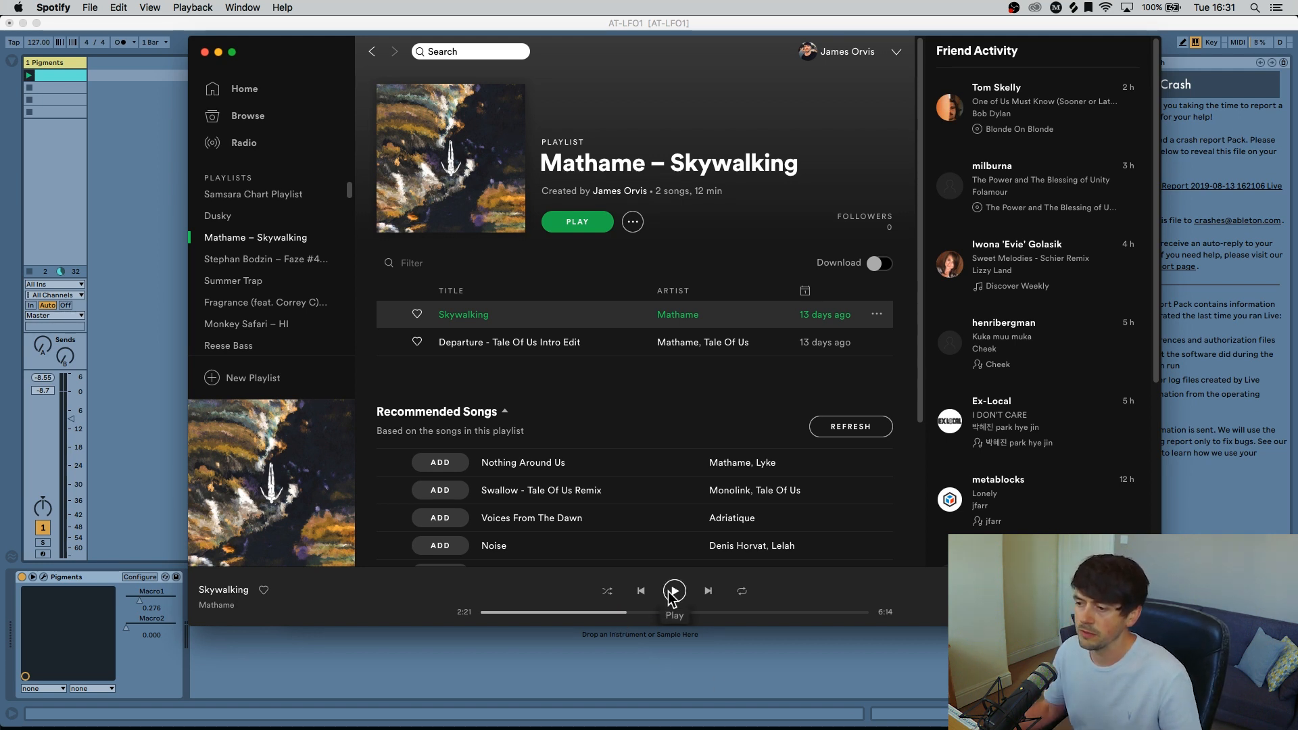
Play a short passage of the Skywalking reference track in Spotify and pause it.
click(673, 592)
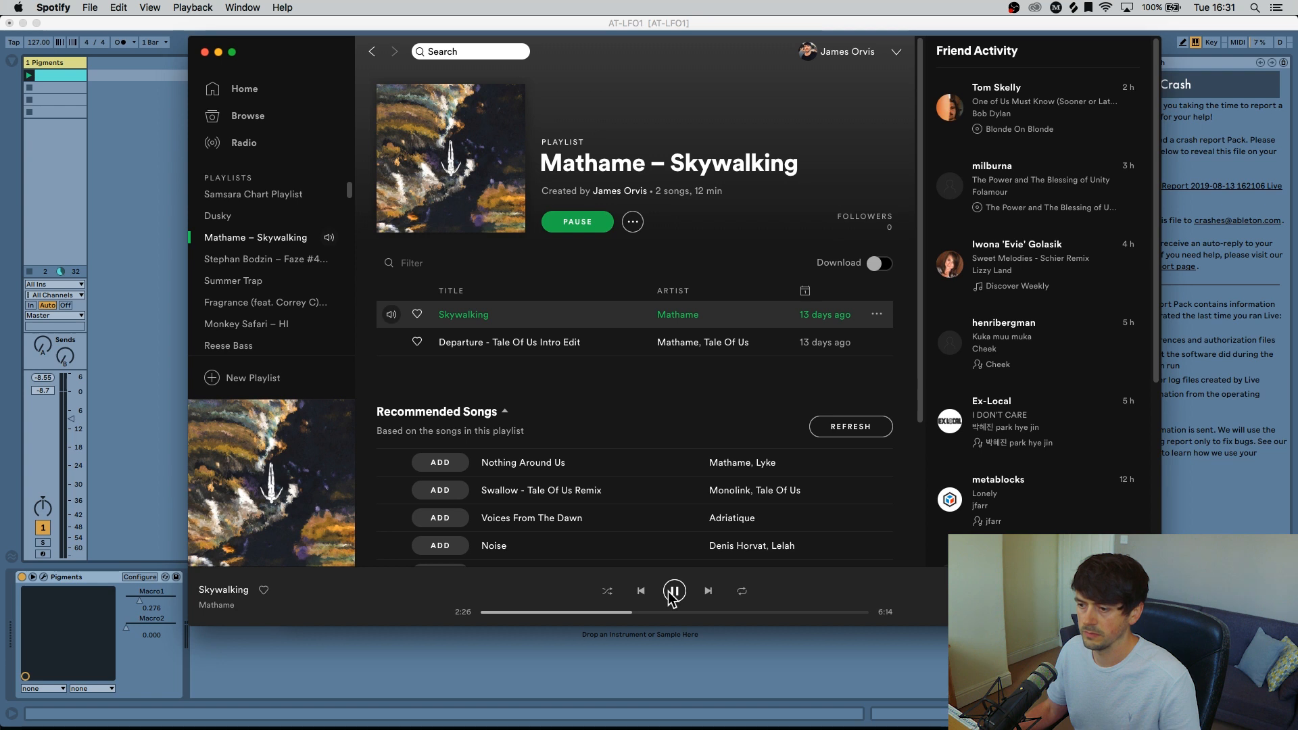
click(671, 592)
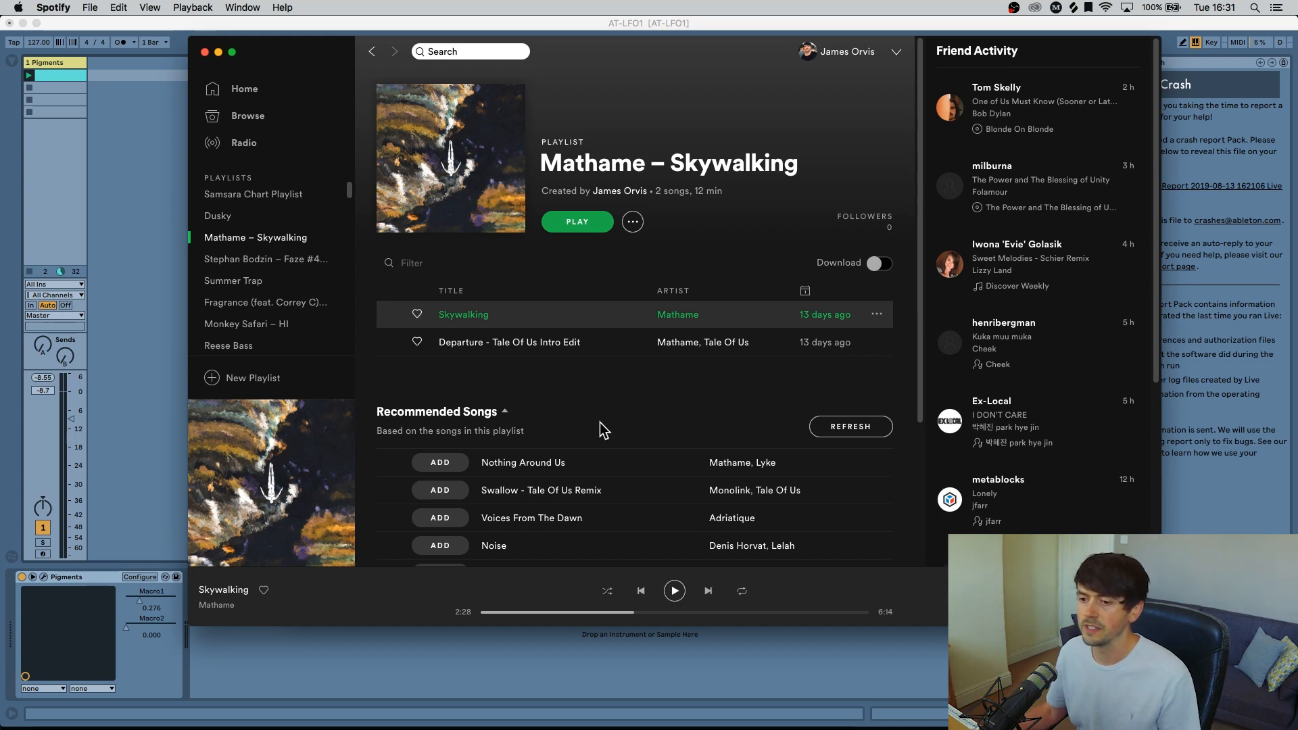
Close the Spotify window, switch to Ableton Live and open the Pigments plug-in window from track 1.
click(205, 52)
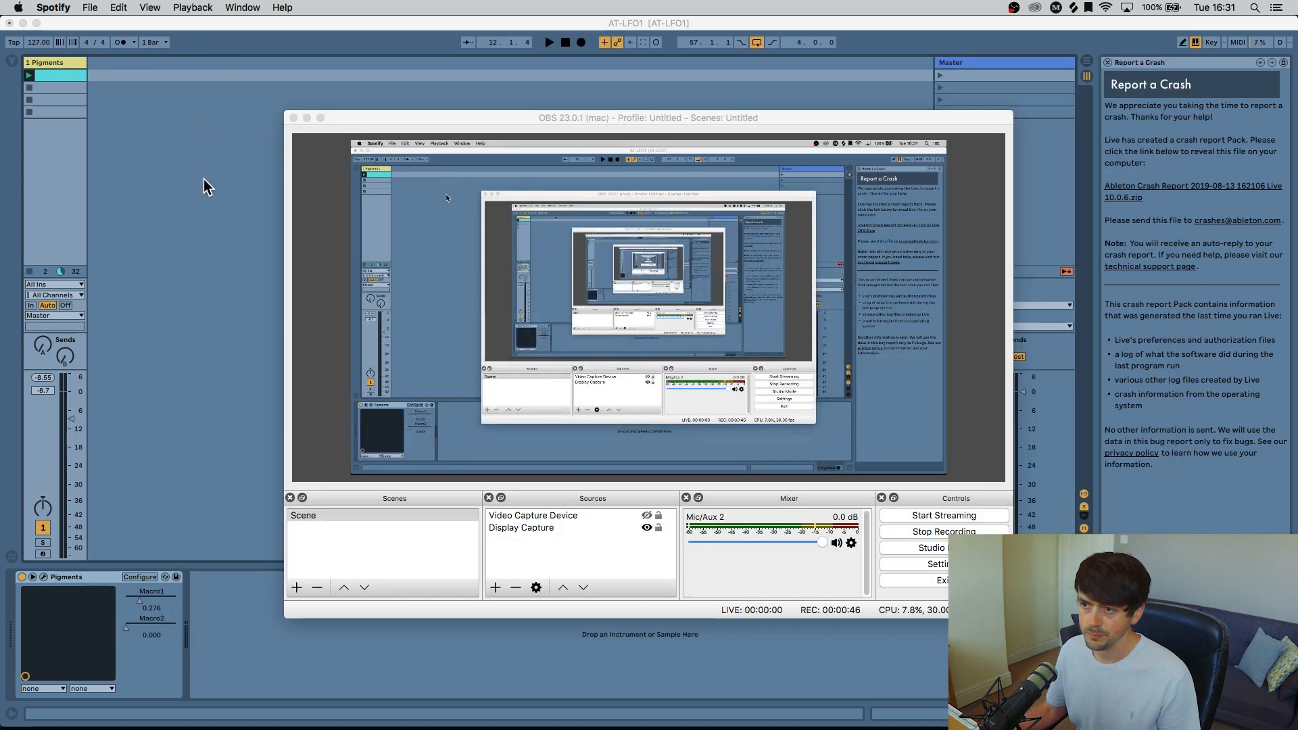
click(202, 177)
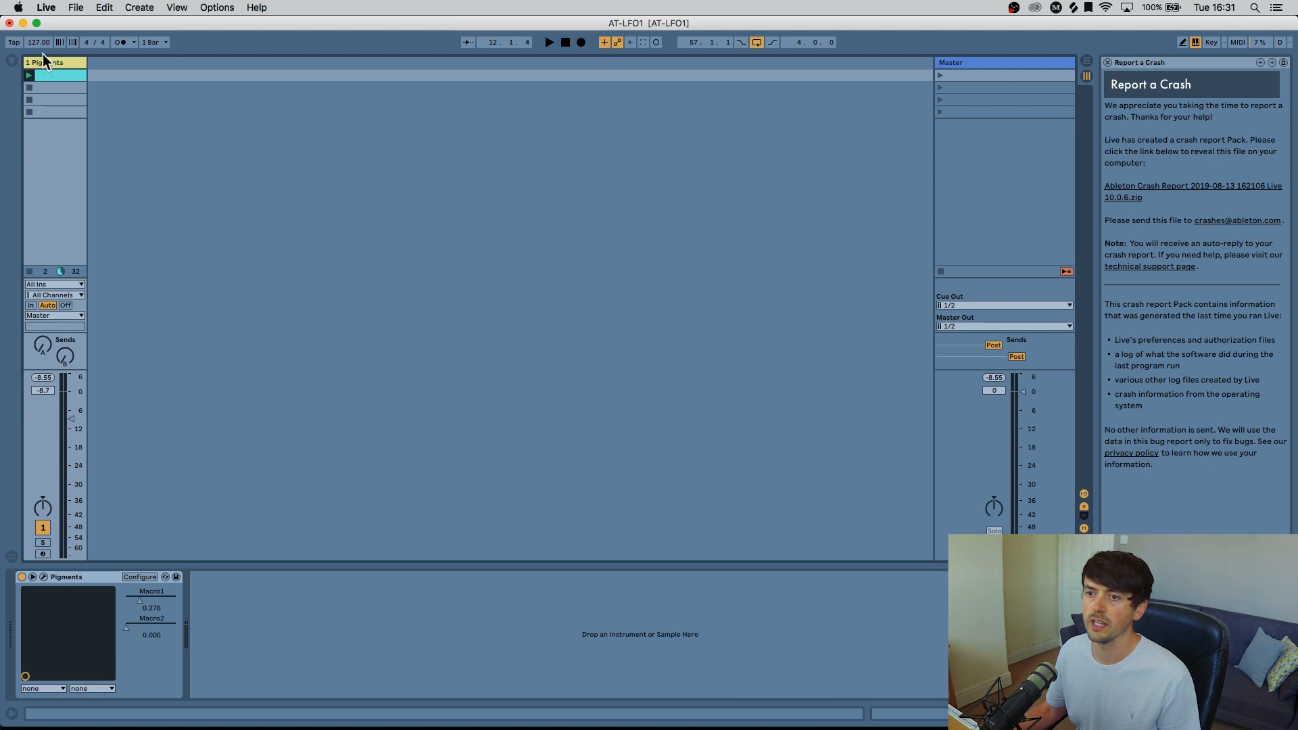
click(43, 576)
click(562, 23)
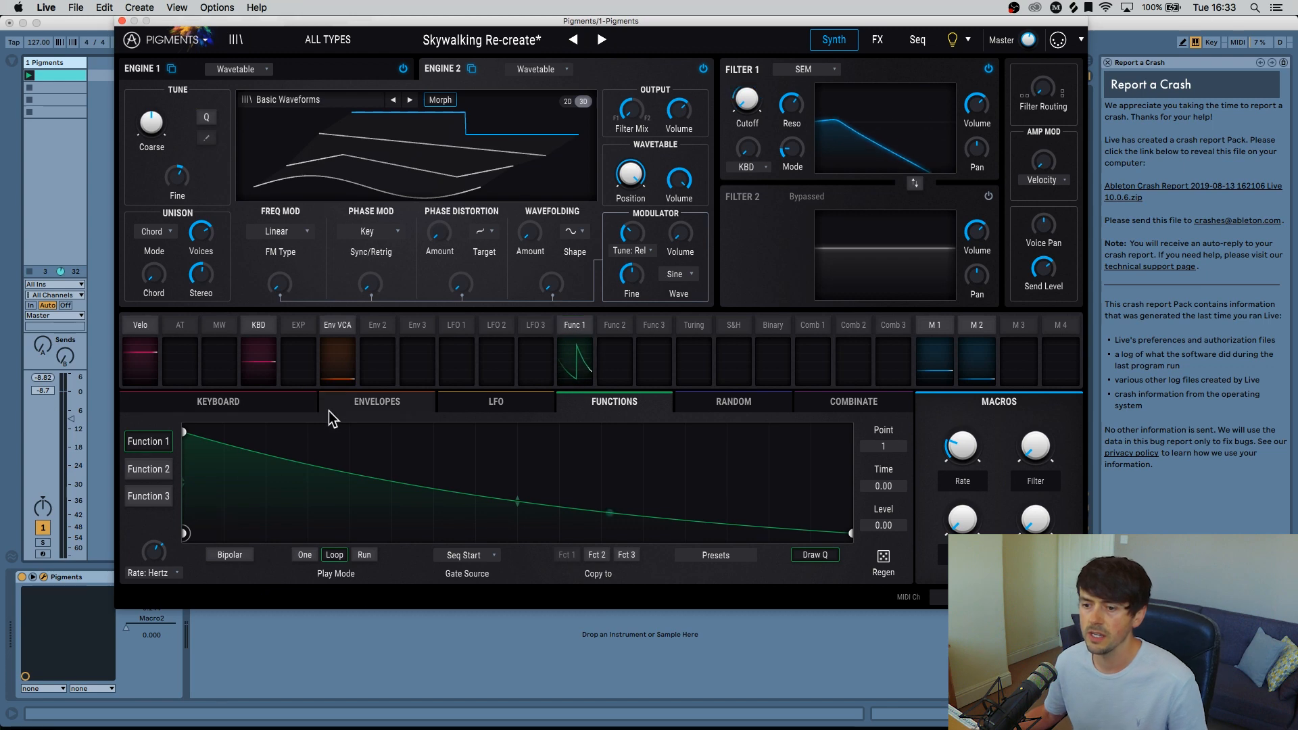
Open the Pigments track's MIDI clip notes, closing the plug-in window and the crash report view to reveal them fully.
double_click(58, 80)
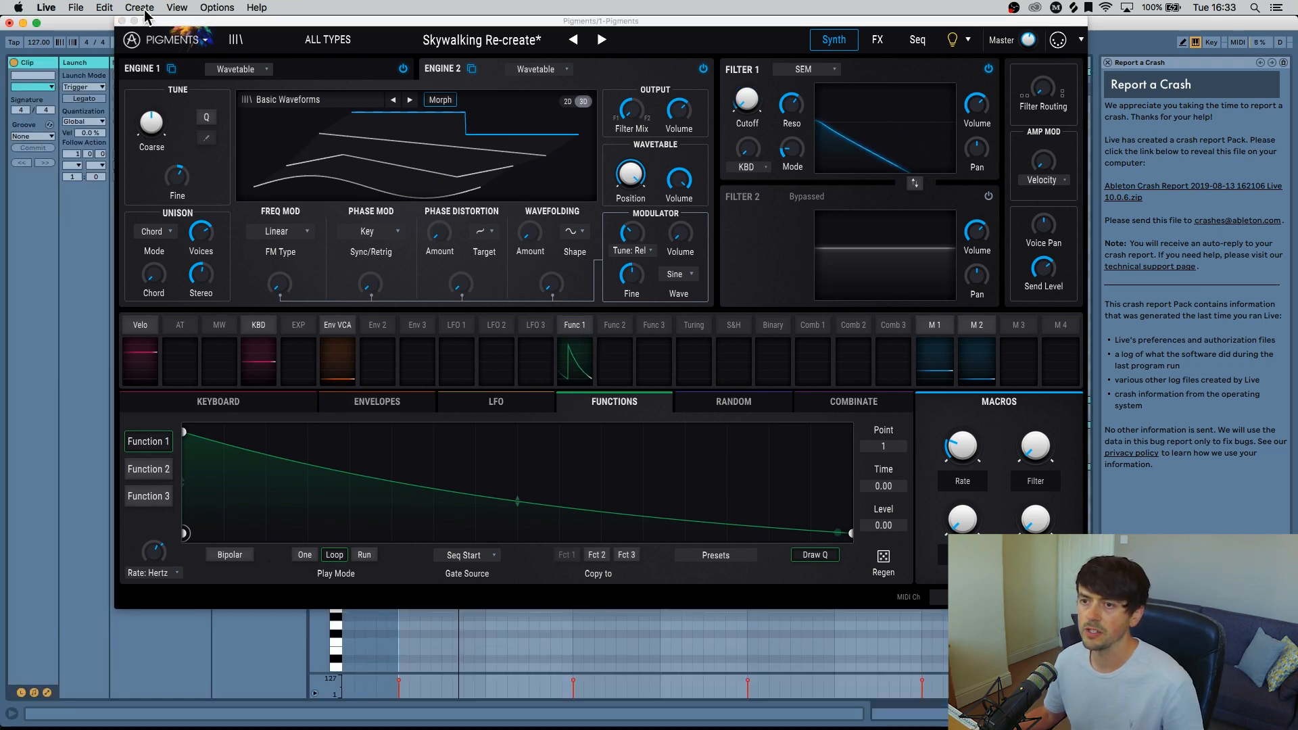
click(121, 20)
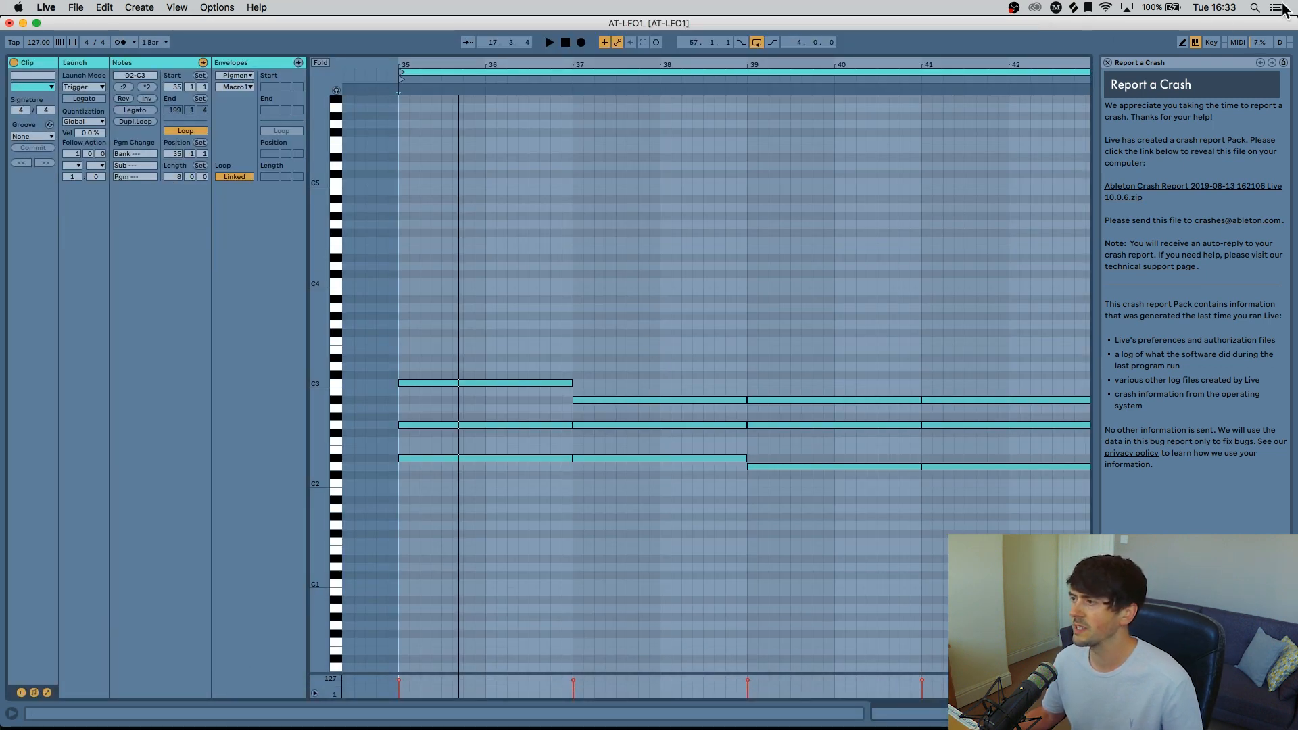
click(1108, 63)
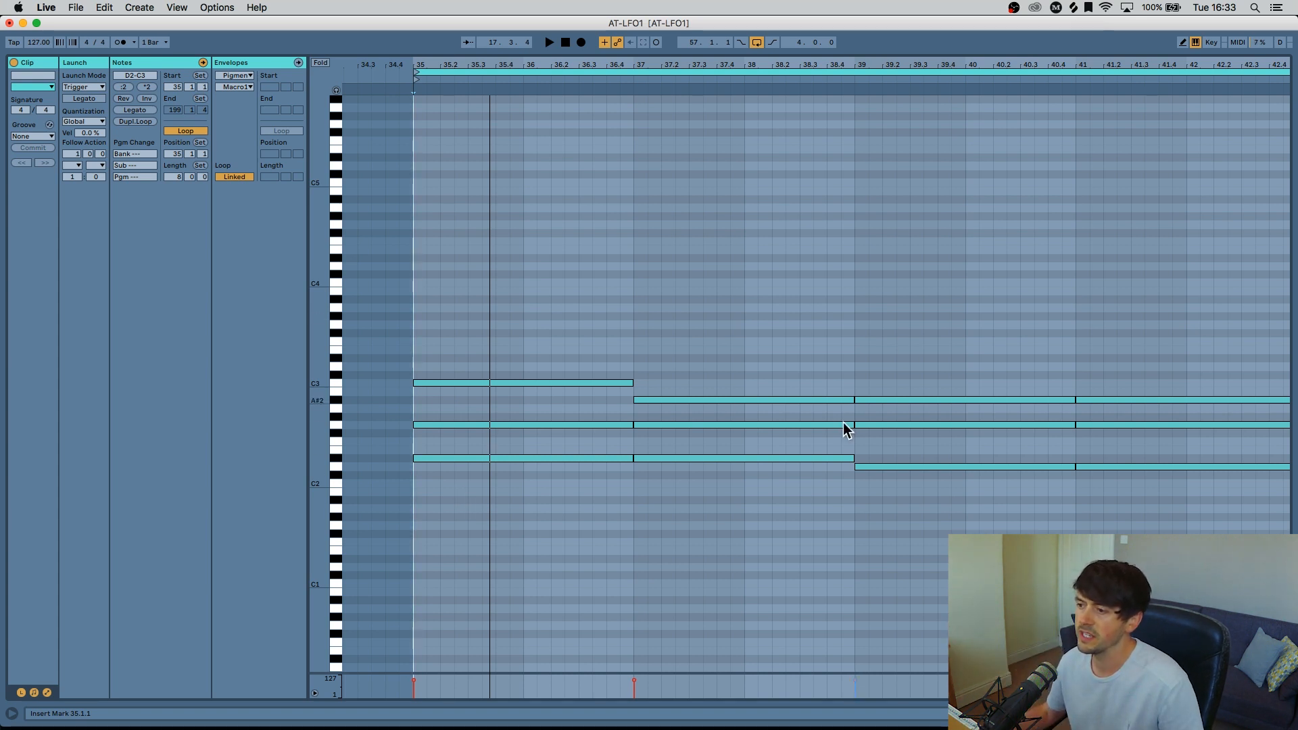
Return to the Pigments device, reopen its plug-in window and switch off Engine 2.
key(shift+Tab)
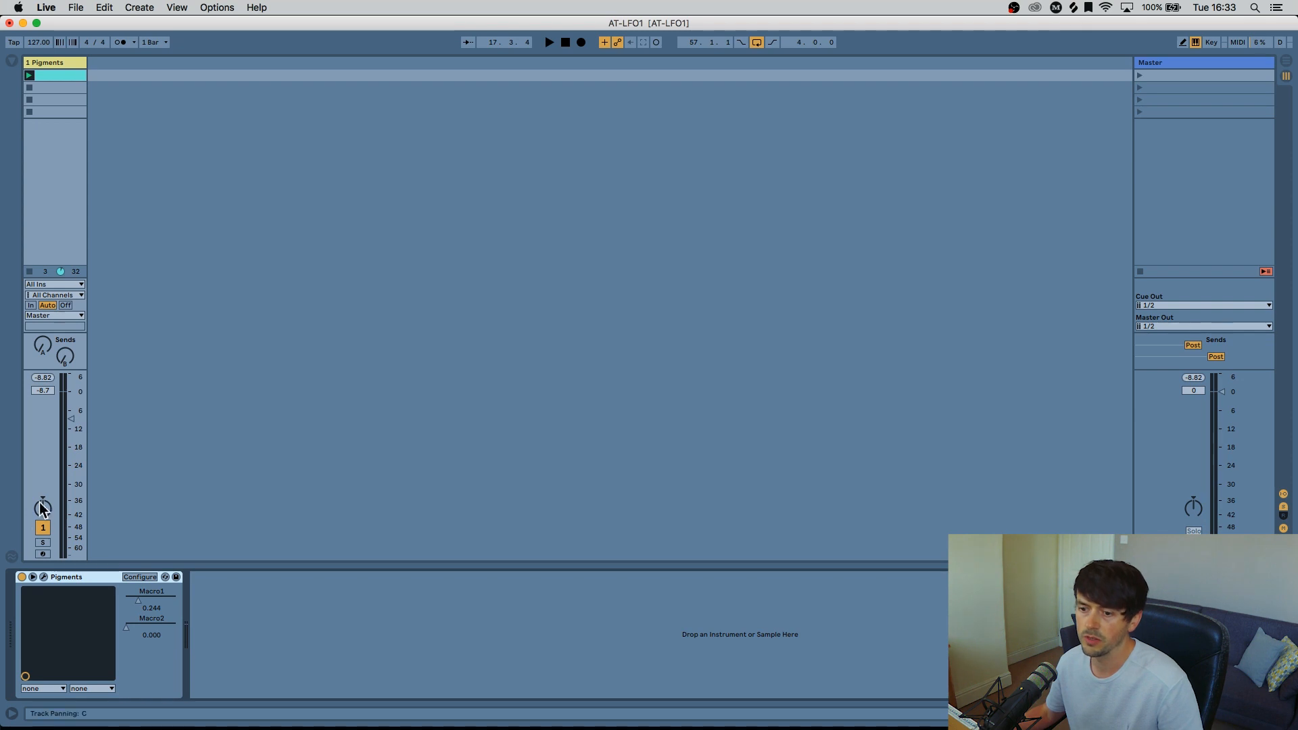
click(44, 576)
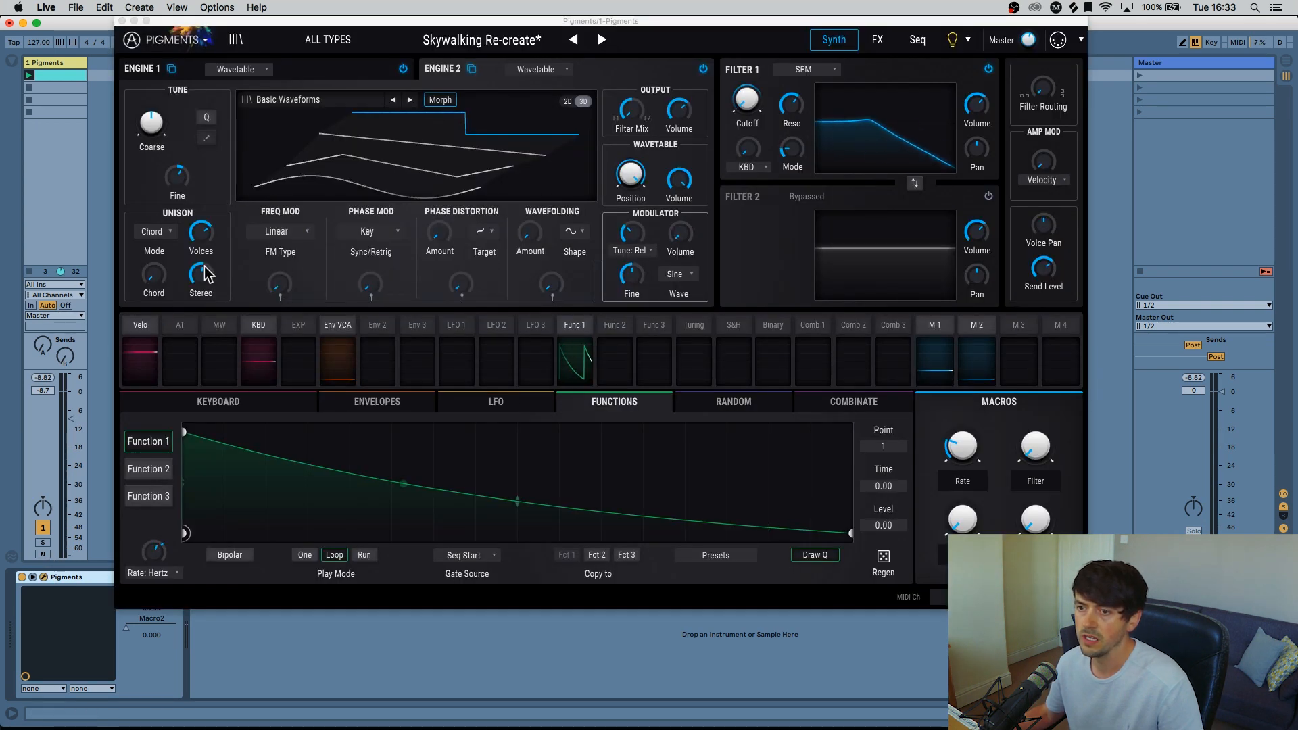
click(703, 70)
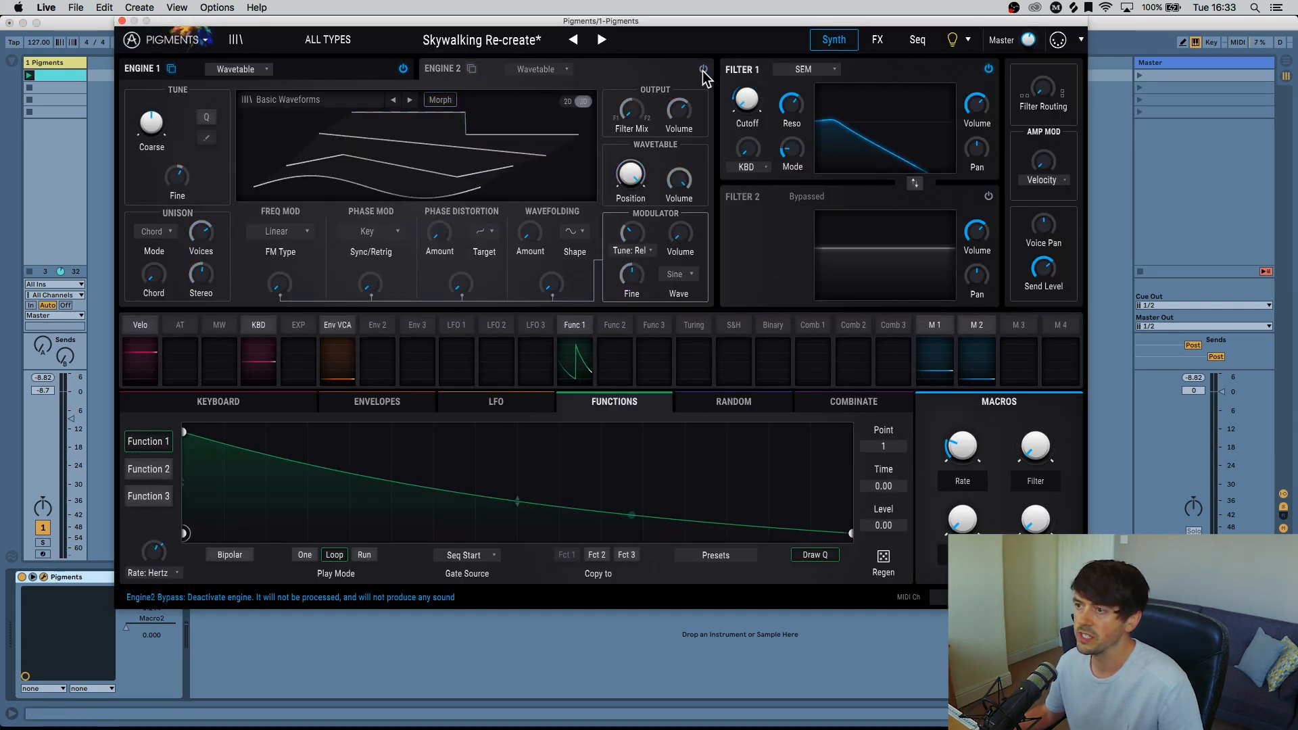
Bypass the Reverb effect among the synth's FX and go back to the Synth page.
click(877, 40)
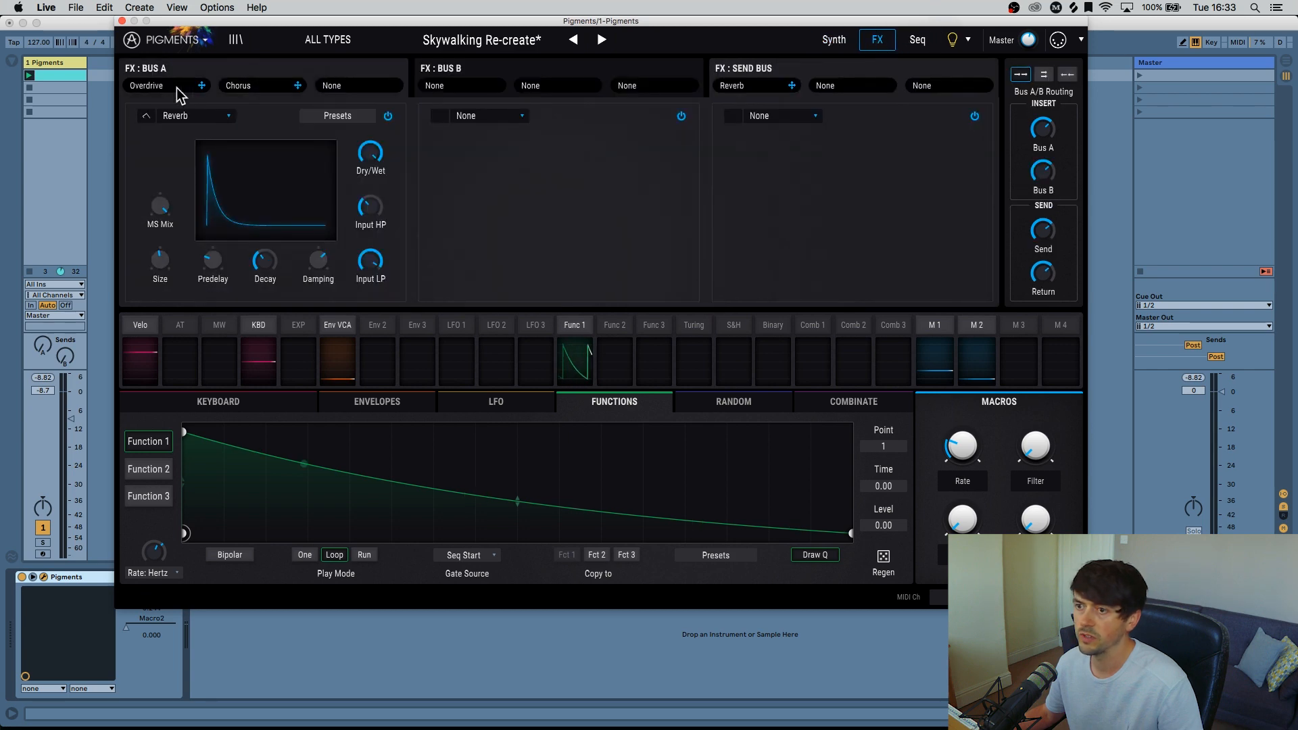
click(387, 117)
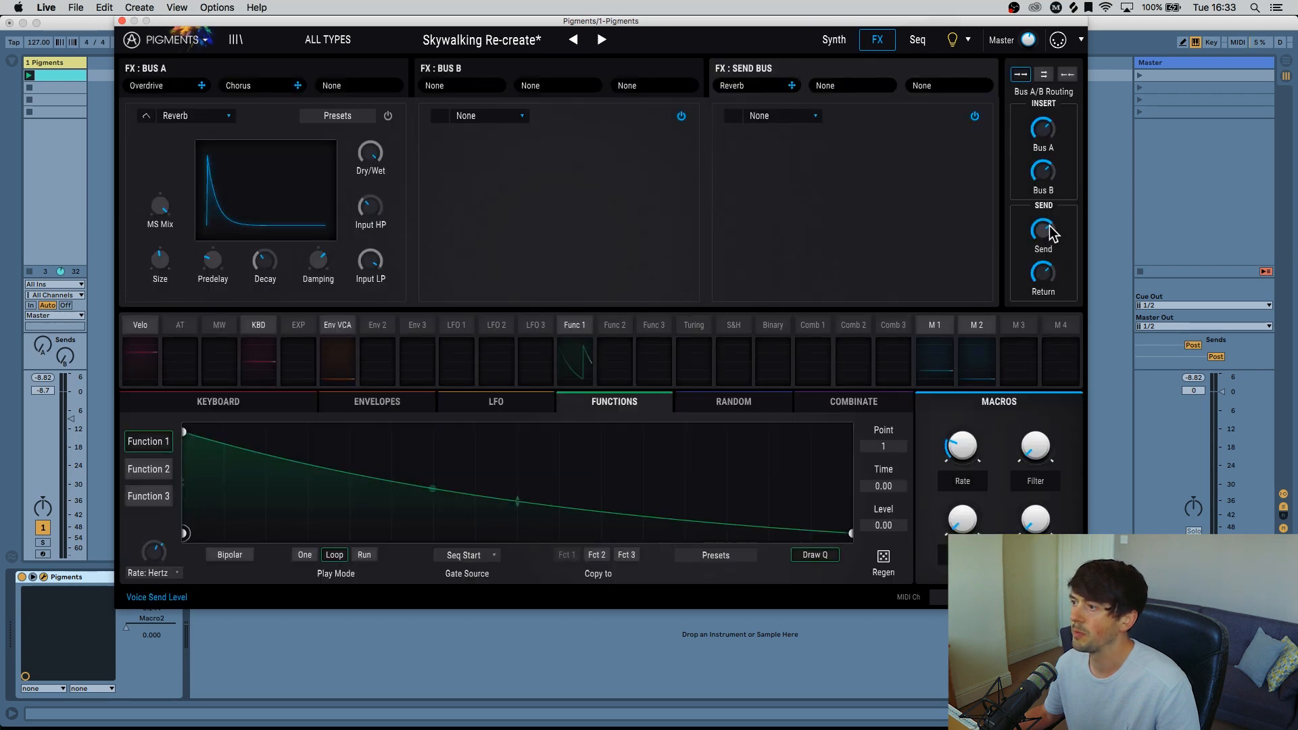
click(834, 42)
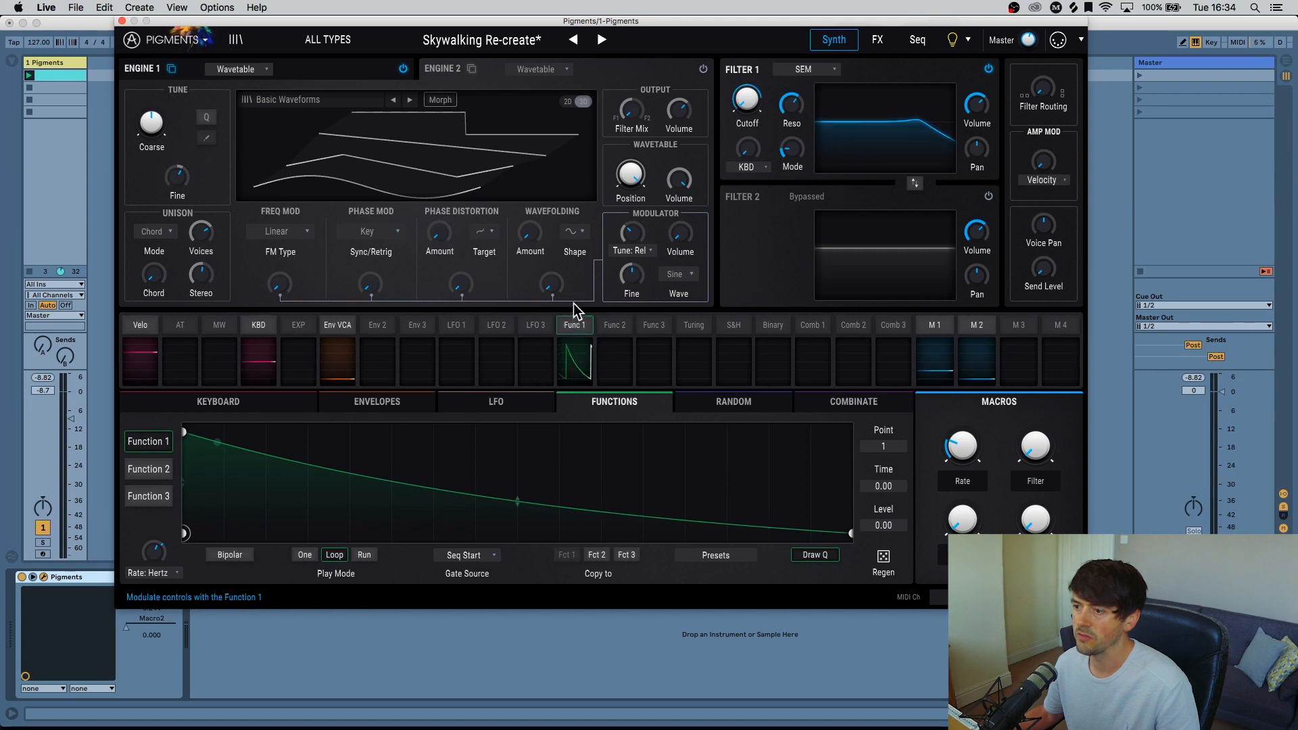
Disable Function 1's modulation of the Filter 1 cutoff and open the filter by raising the Filter macro to about 0.61.
click(575, 324)
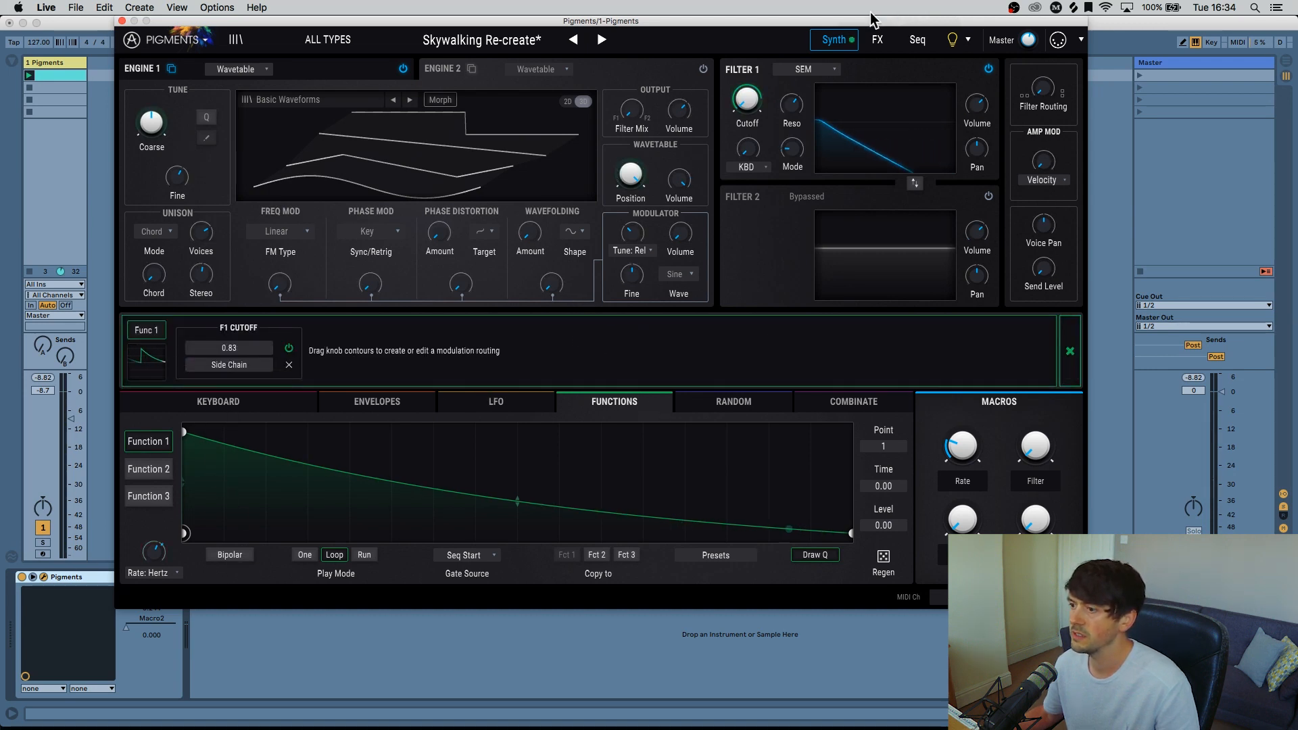
click(289, 349)
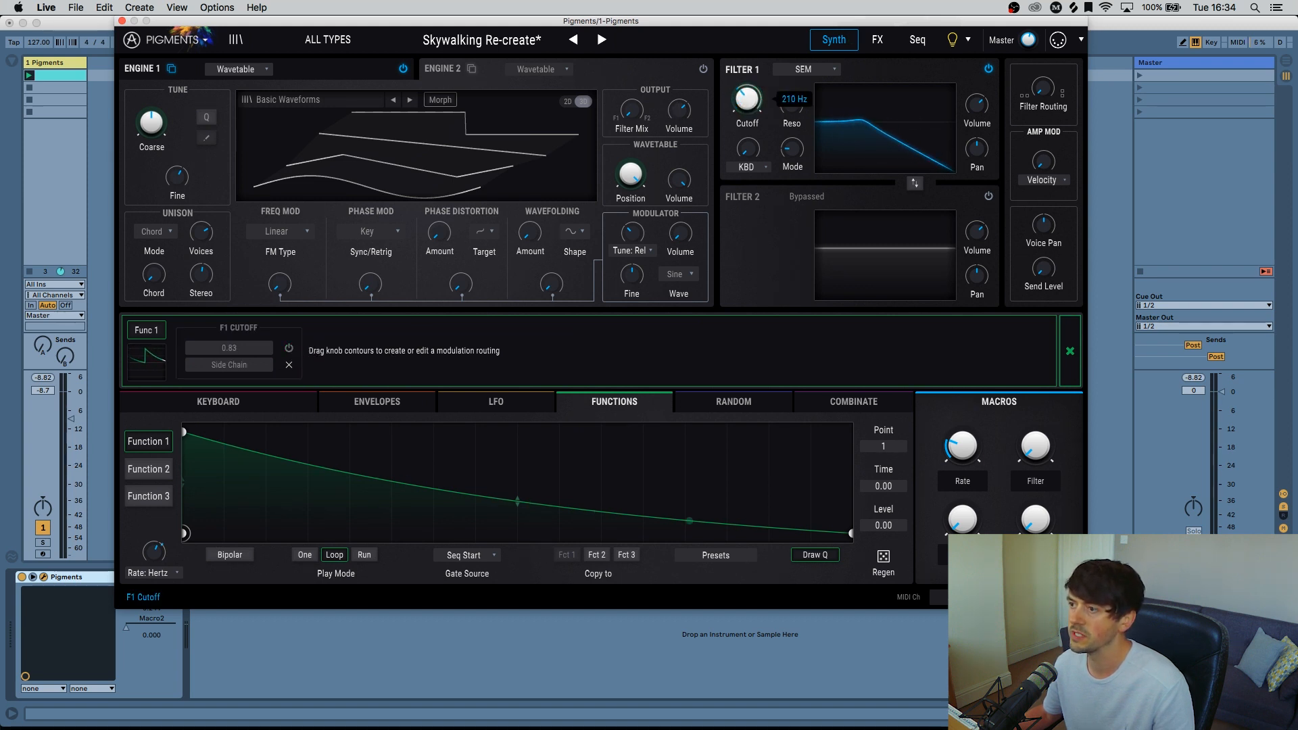
drag(747, 100, 747, 146)
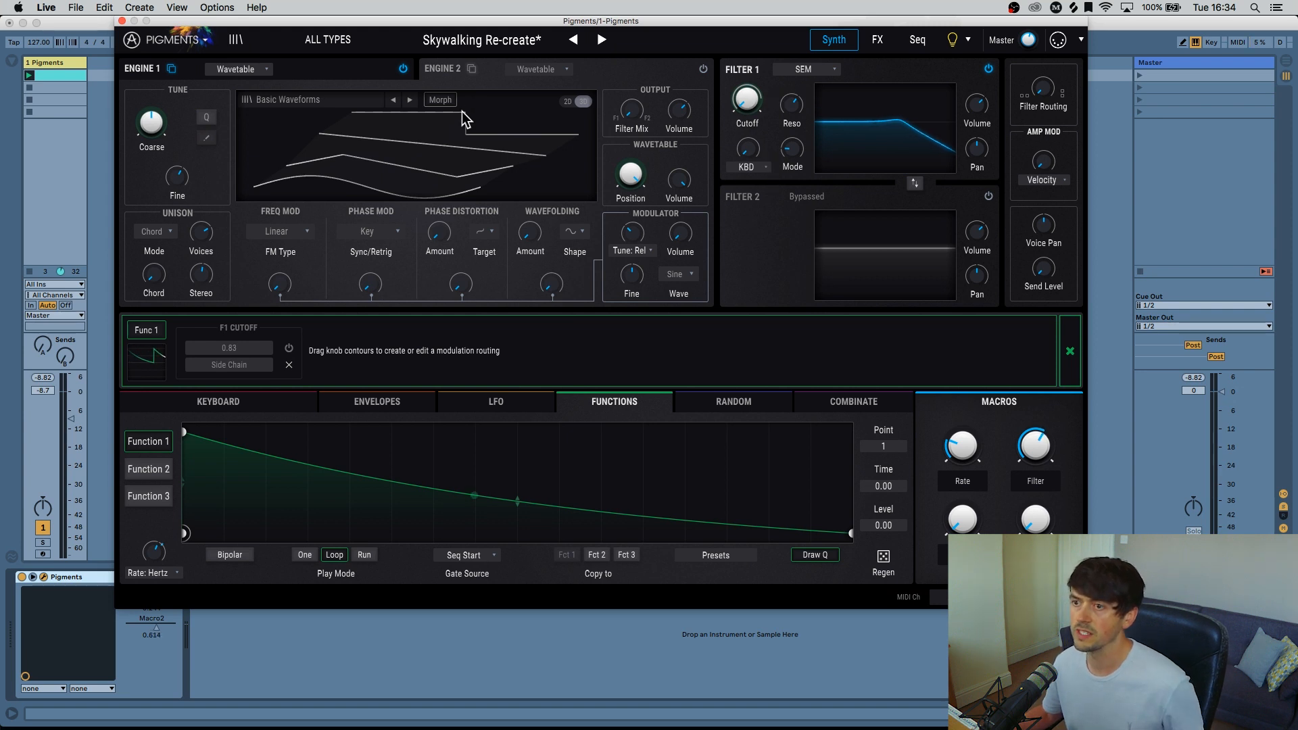
Display Engine 1 and review its engine type options, leaving it on Wavetable.
click(333, 75)
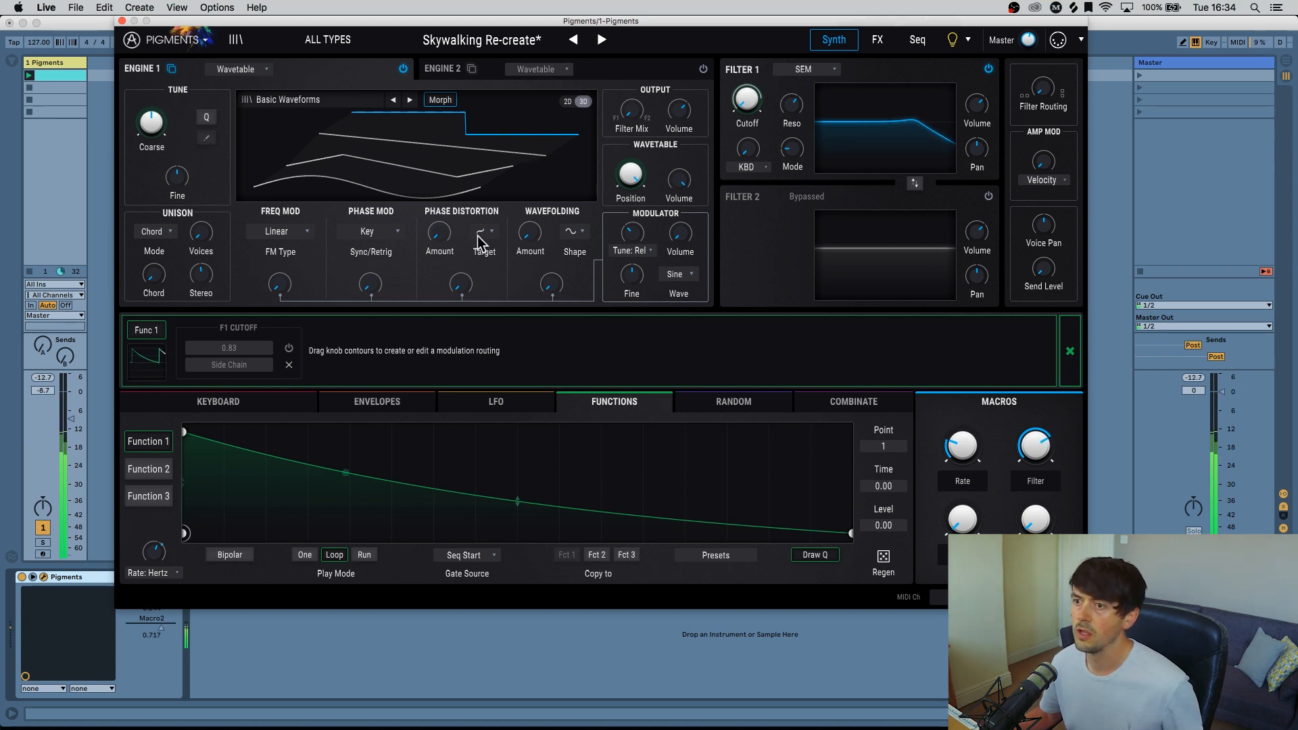
click(457, 167)
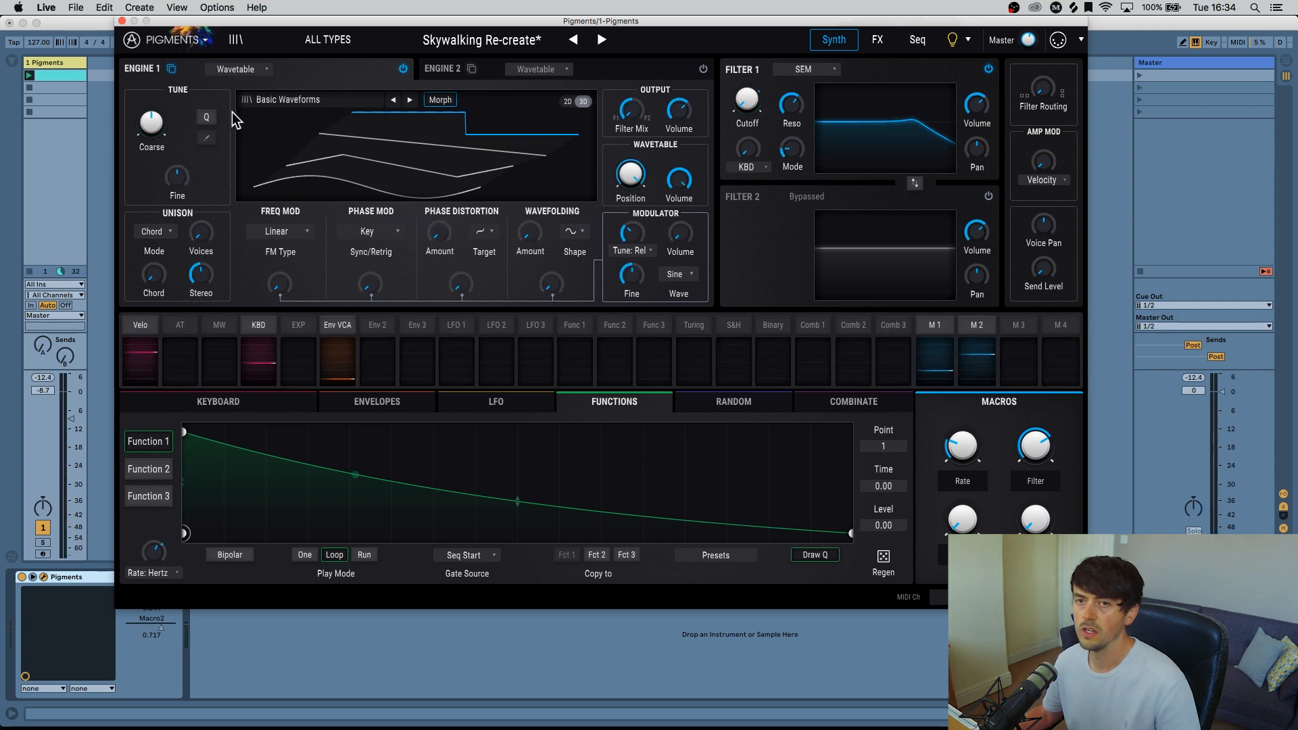
click(266, 73)
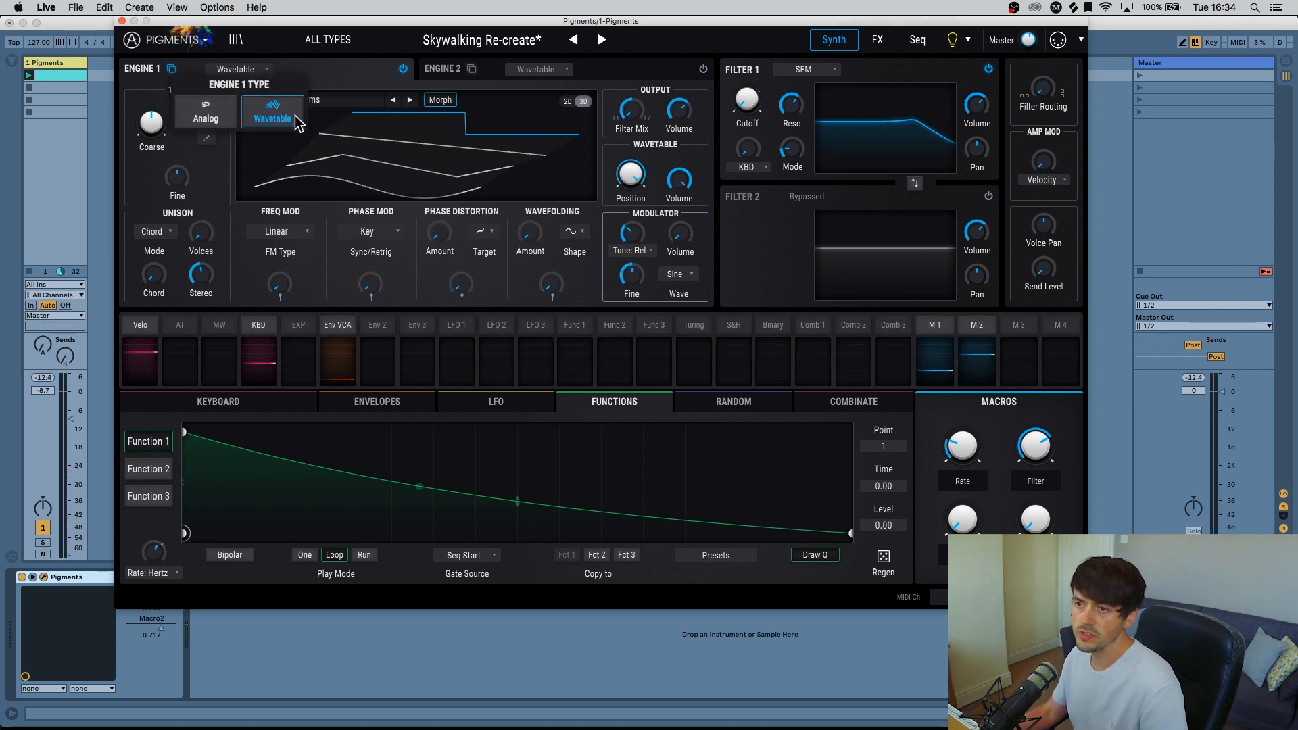
click(299, 70)
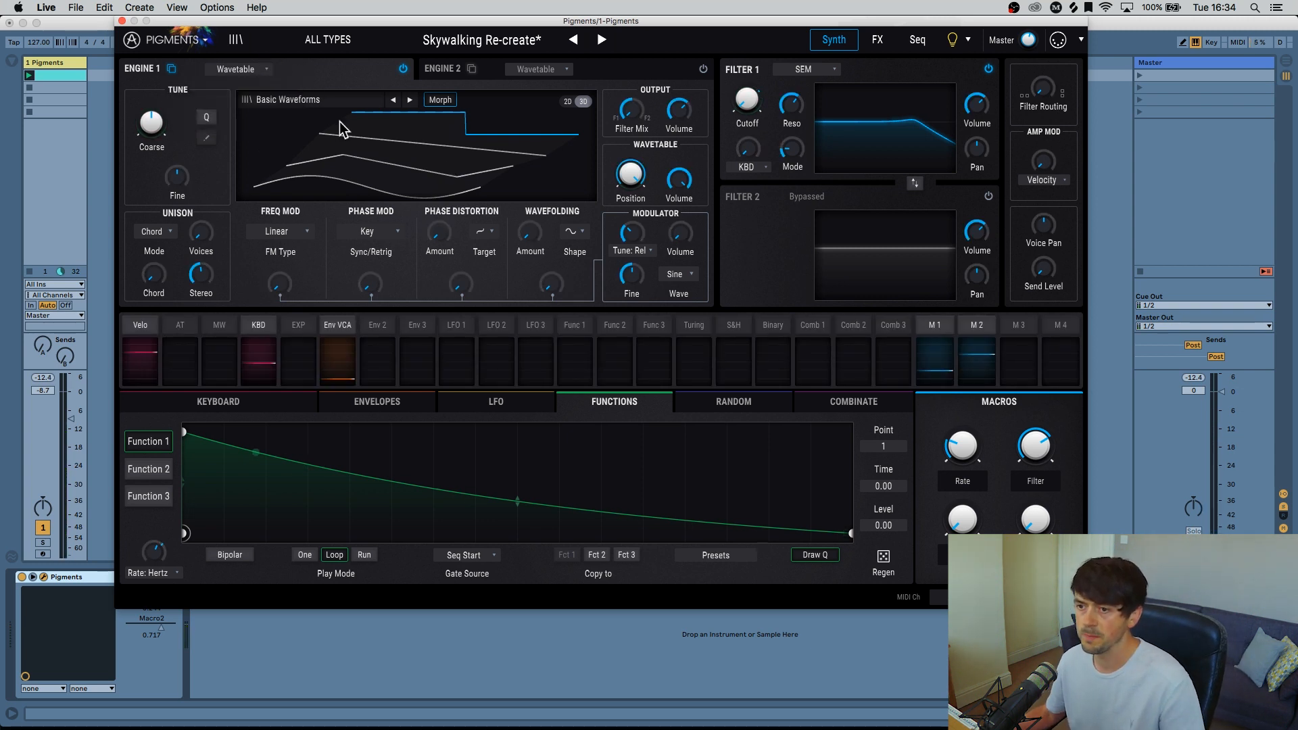
Keep Engine 1's unison mode on Chord, set its stereo spread to about 50.8 % and raise the number of unison voices.
click(165, 231)
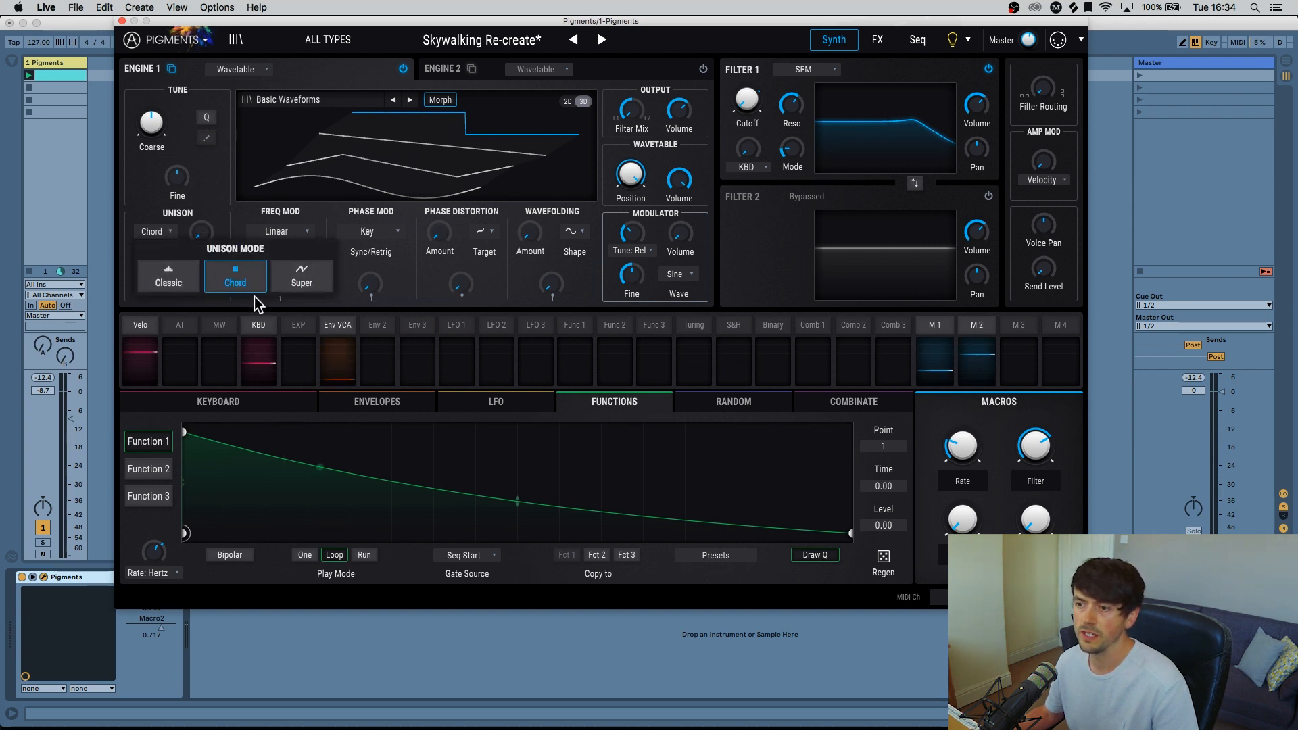
click(203, 204)
drag(198, 234, 199, 231)
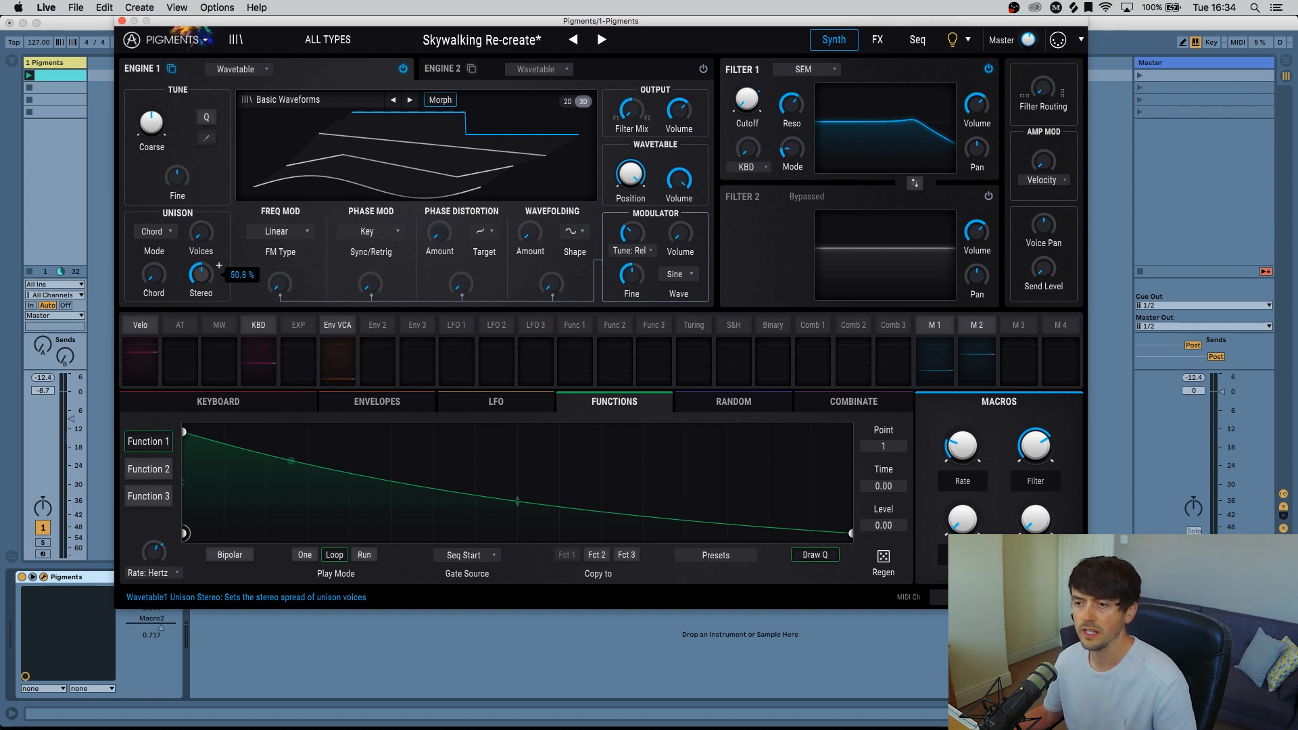
drag(208, 277, 209, 275)
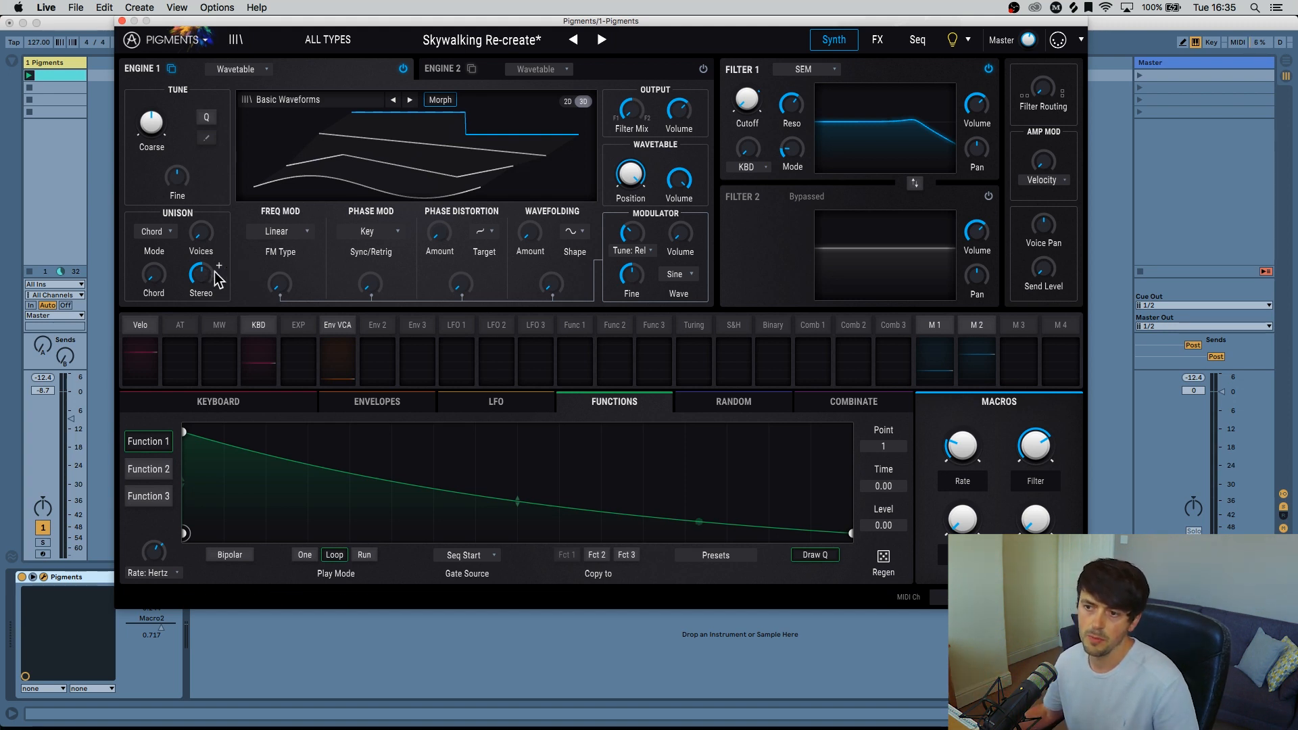
mouse_move(208, 241)
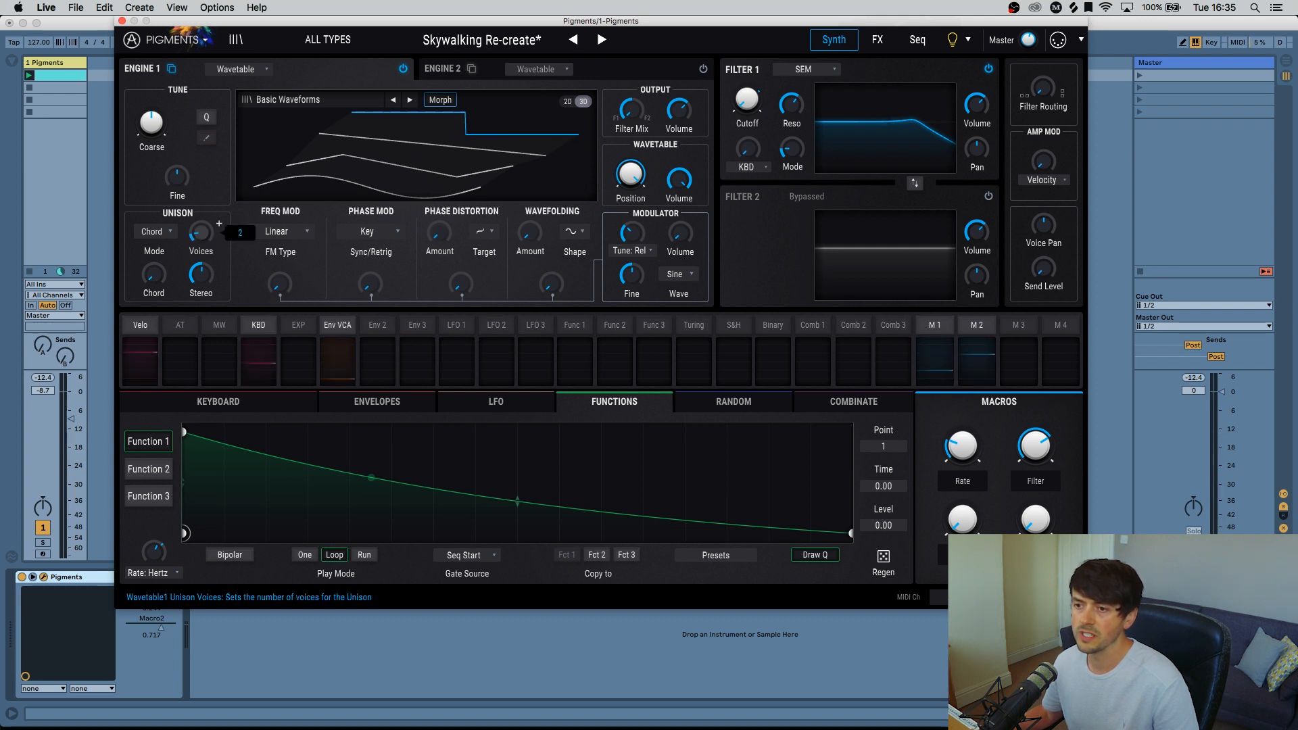
drag(209, 242, 208, 229)
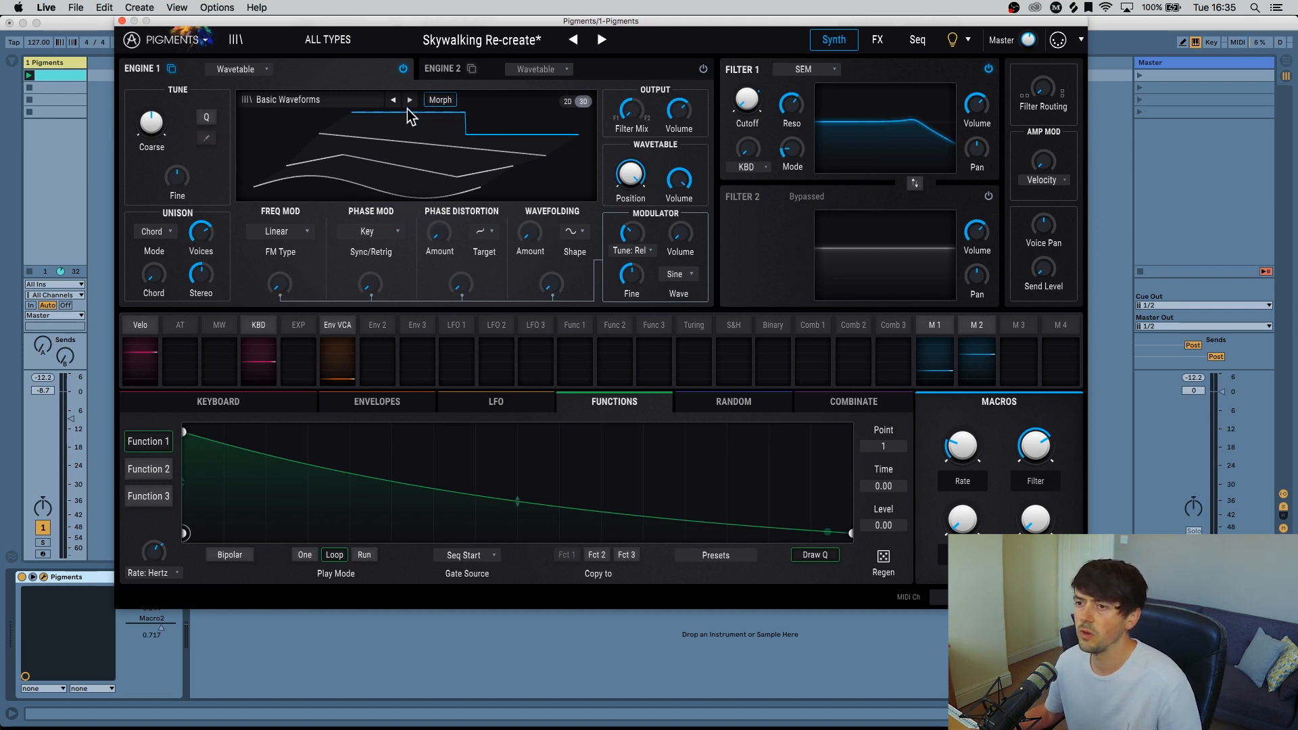
Try the Classic unison mode on Engine 1 to view its Detune control, and set the mode back to Chord.
click(153, 234)
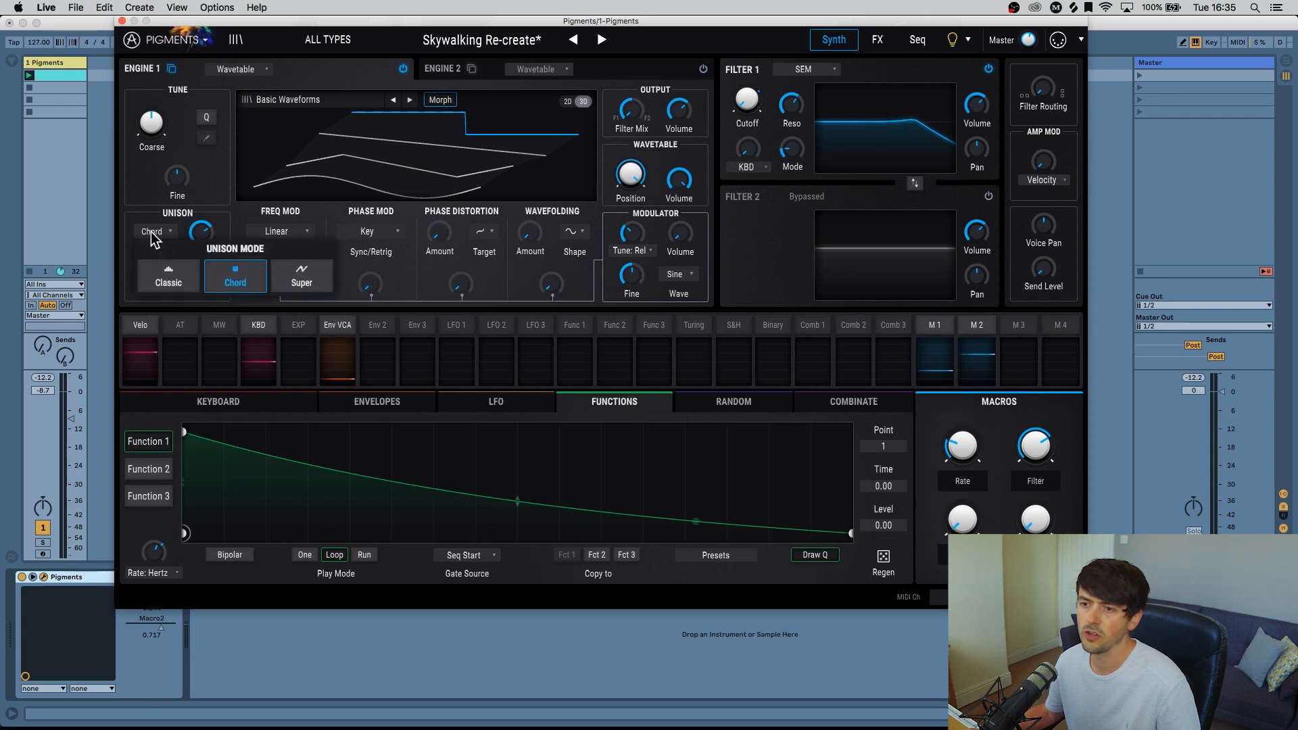
click(177, 279)
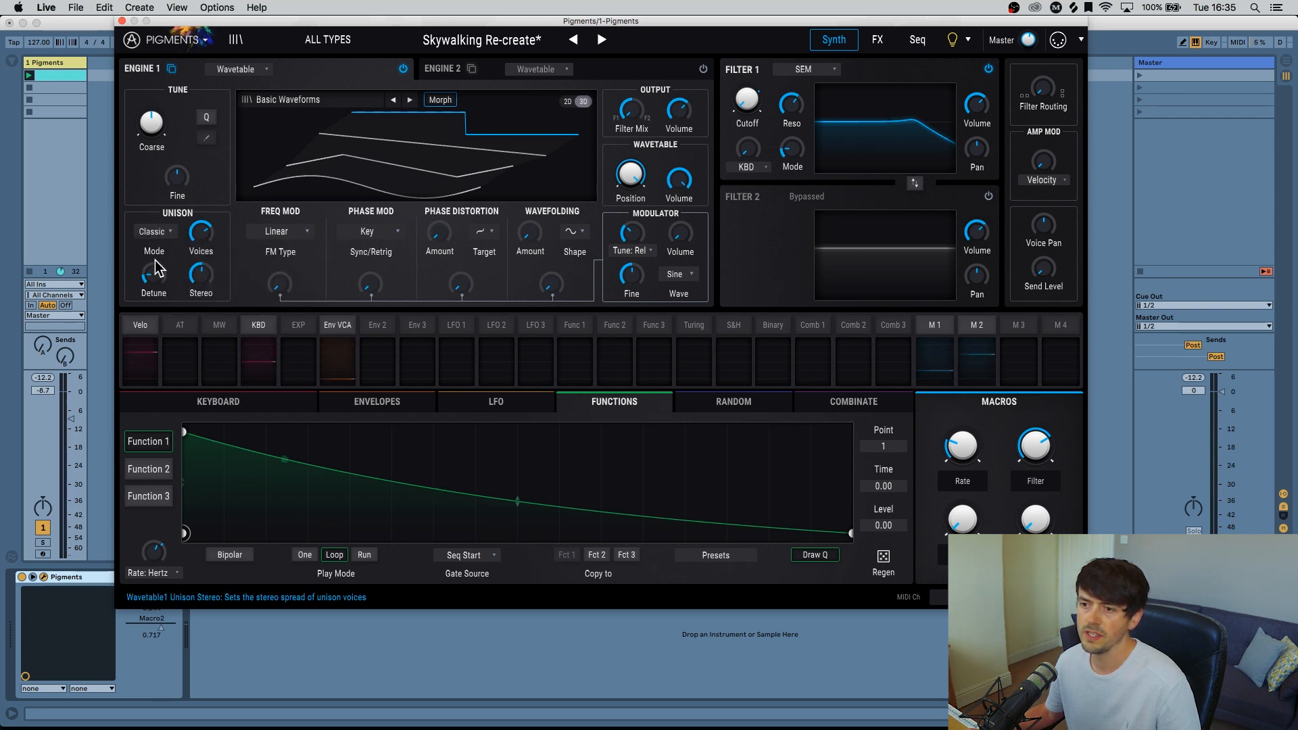
click(157, 233)
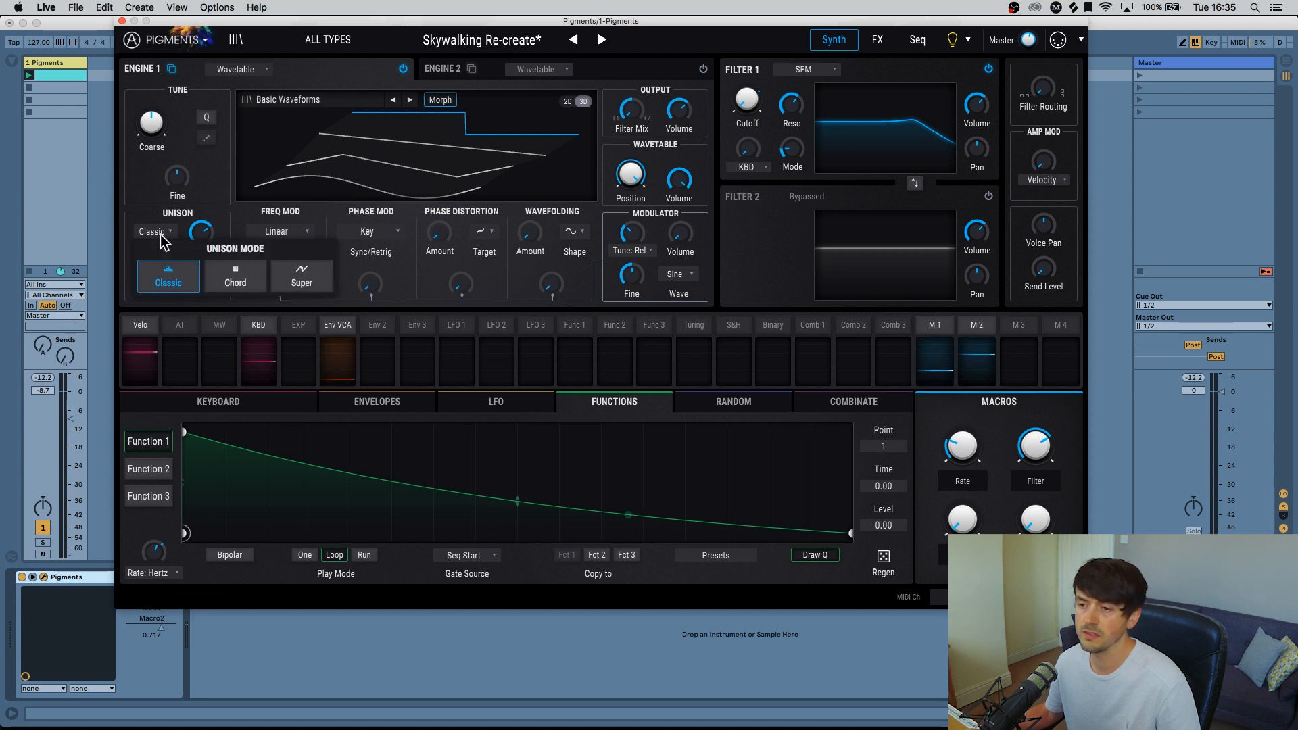
click(219, 277)
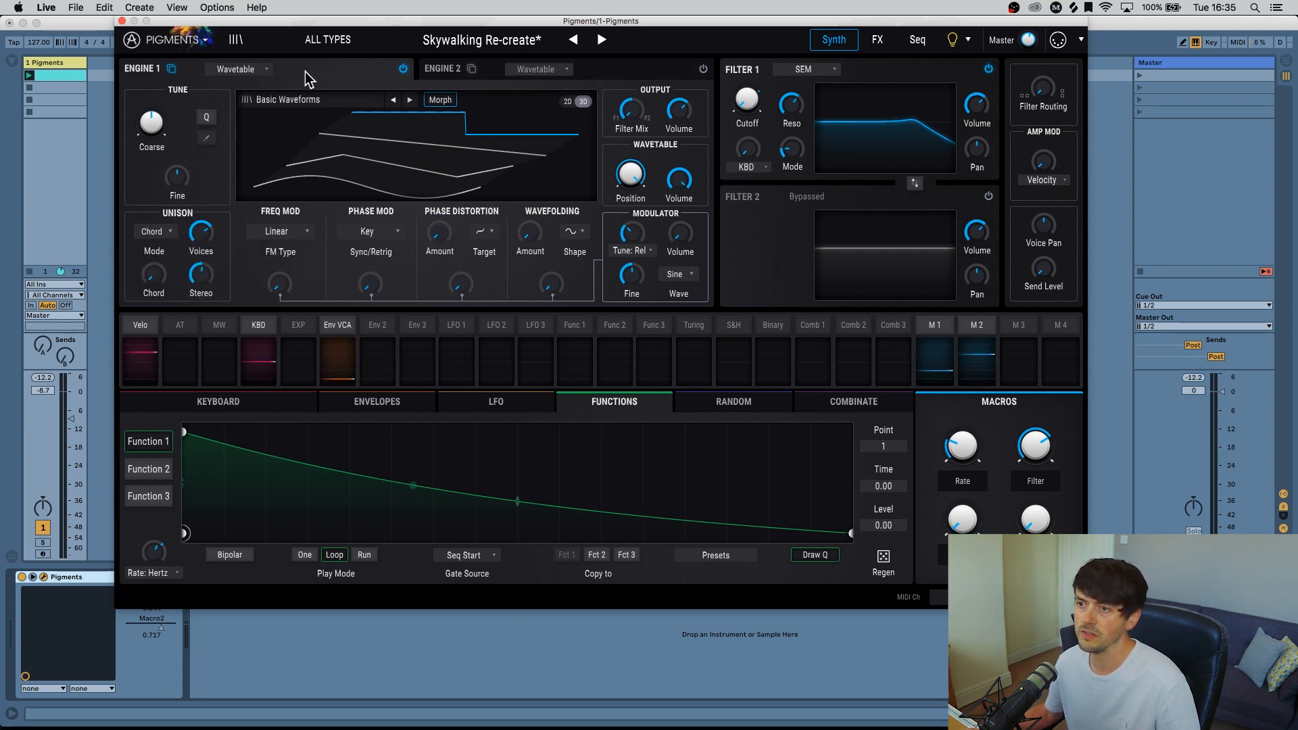
Copy Engine 1's settings to Engine 2 without modulations, then display Engine 2 and switch it on.
click(255, 69)
click(171, 69)
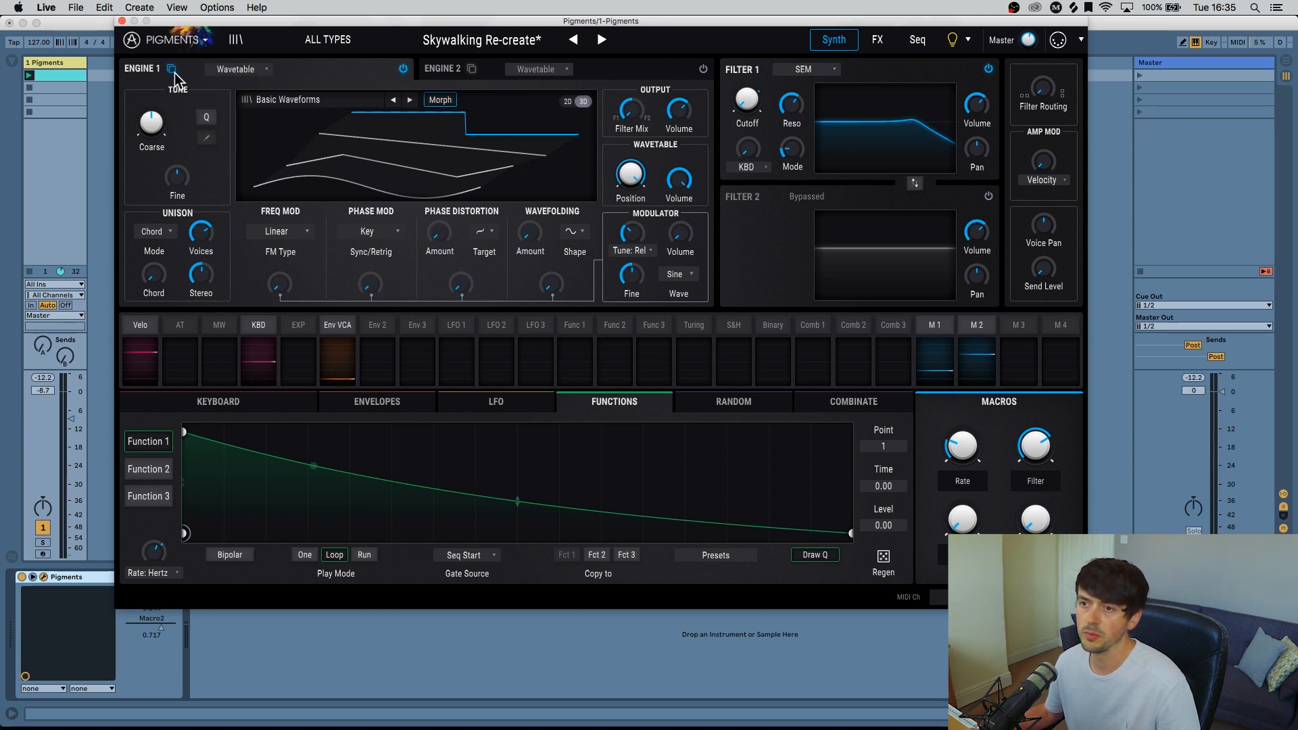
click(172, 69)
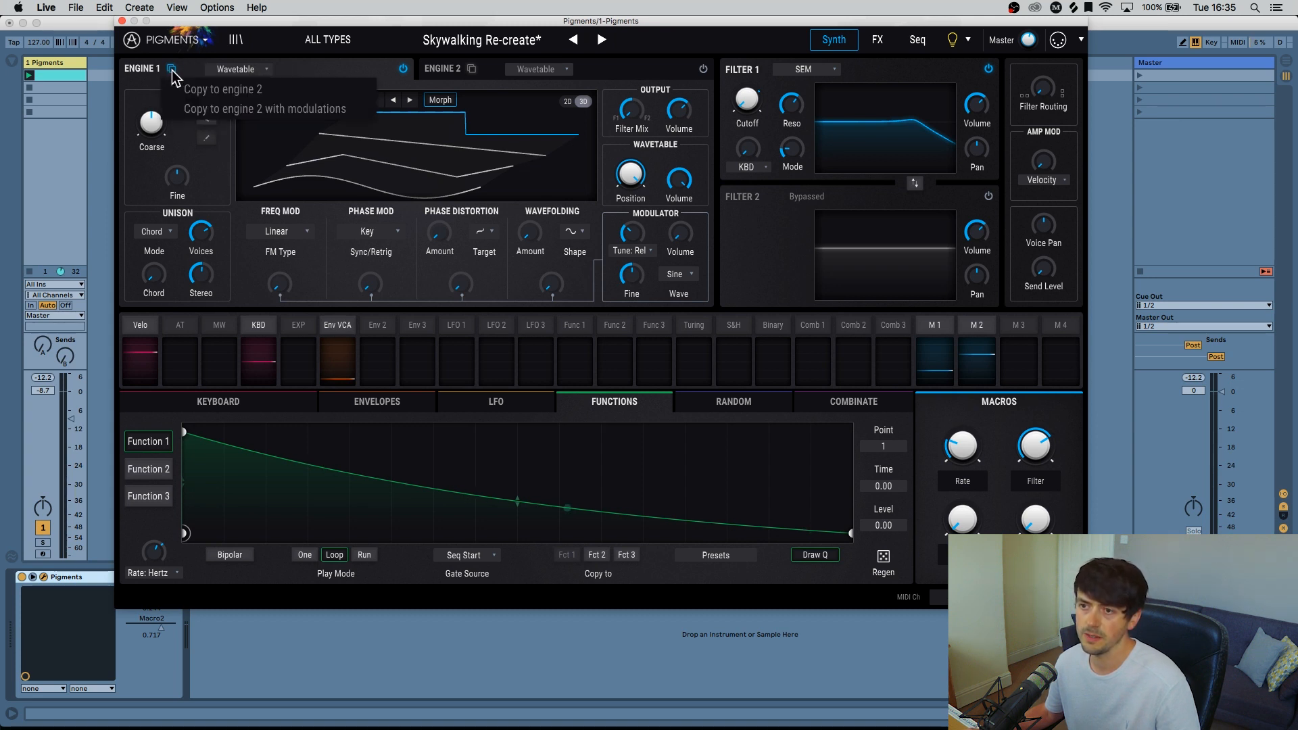
click(235, 92)
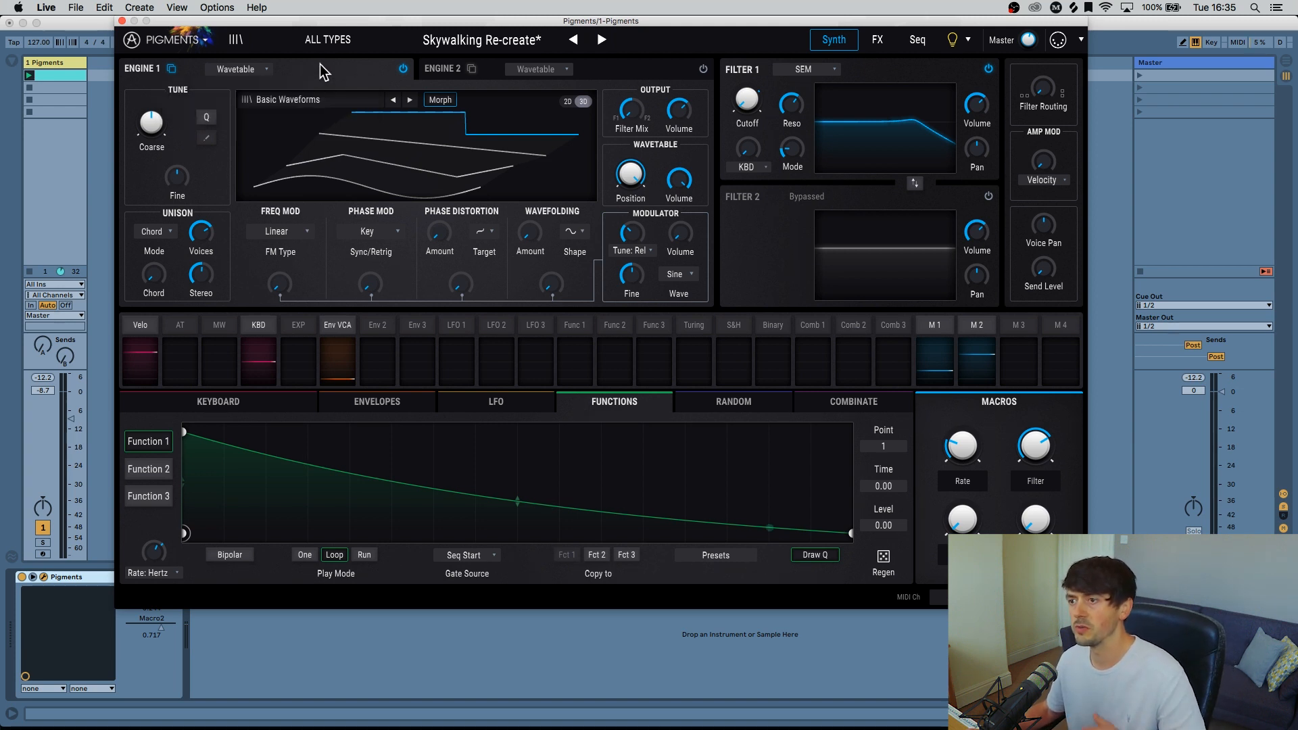
click(435, 67)
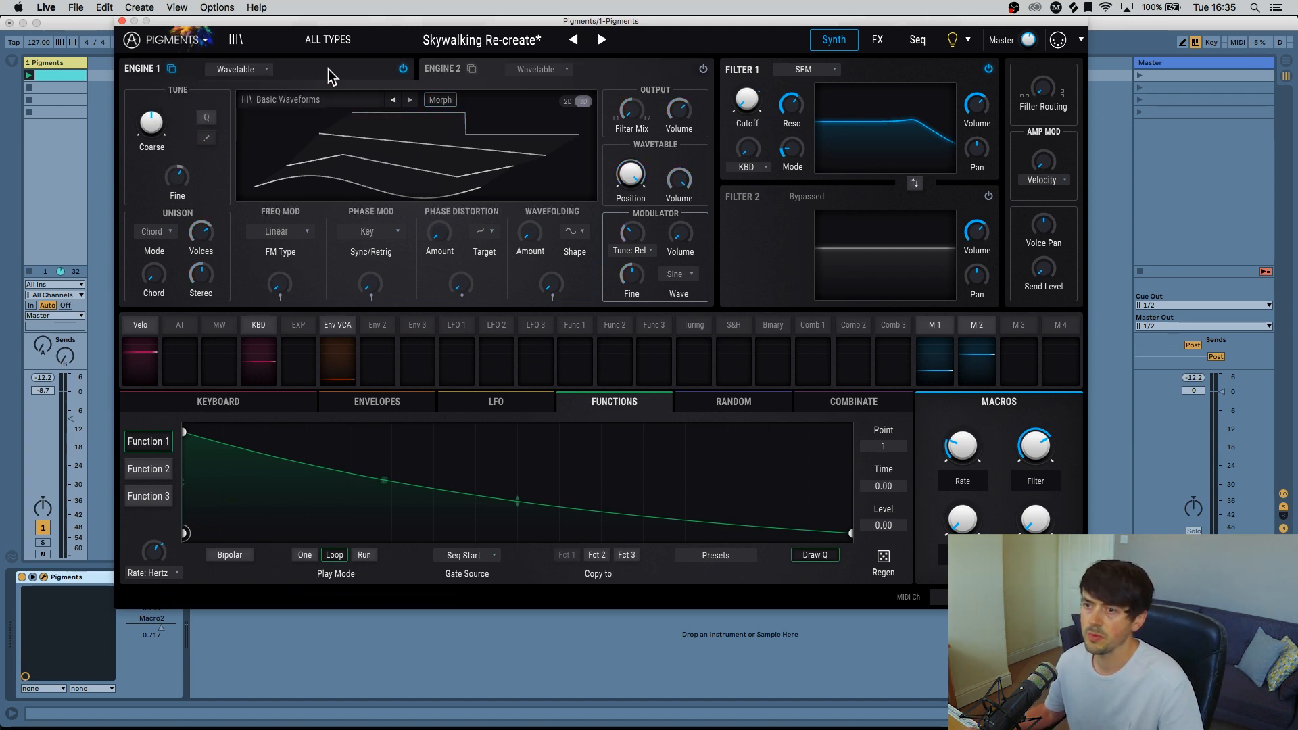
click(703, 68)
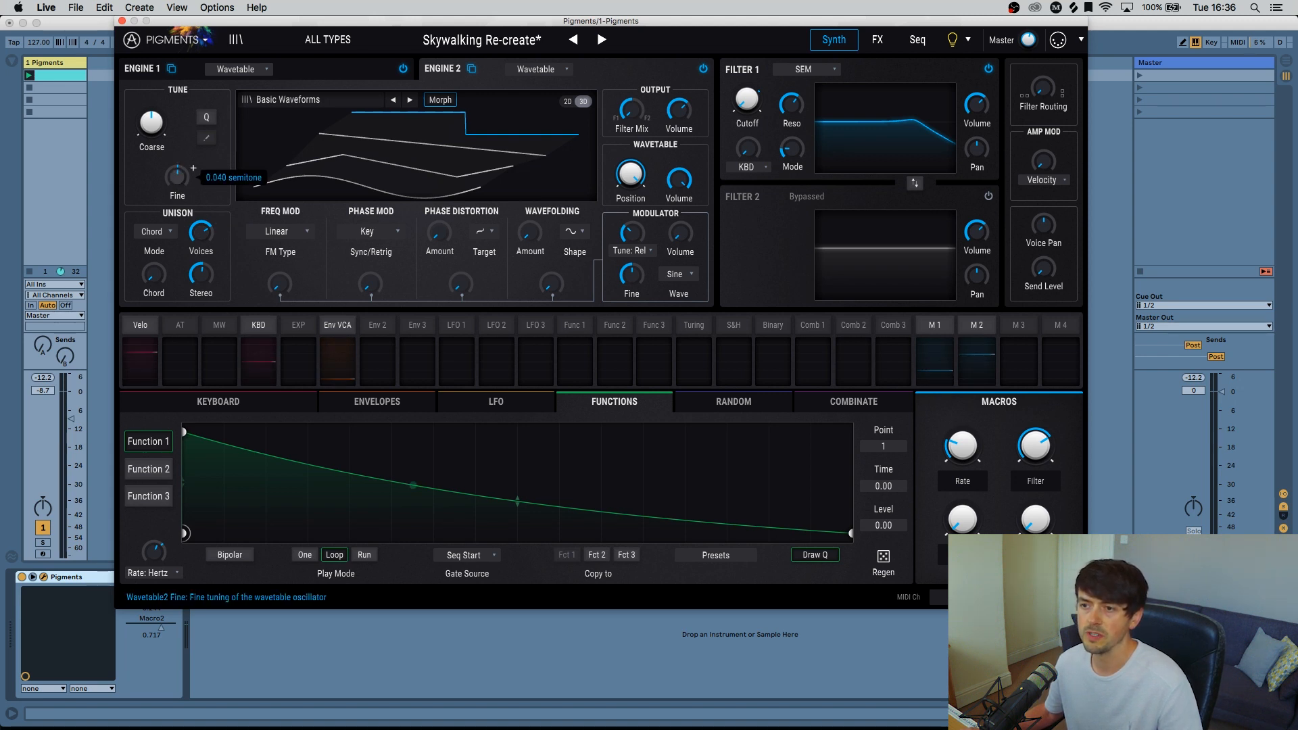
Detune Engine 2 slightly using its Fine tuning.
drag(177, 177, 177, 178)
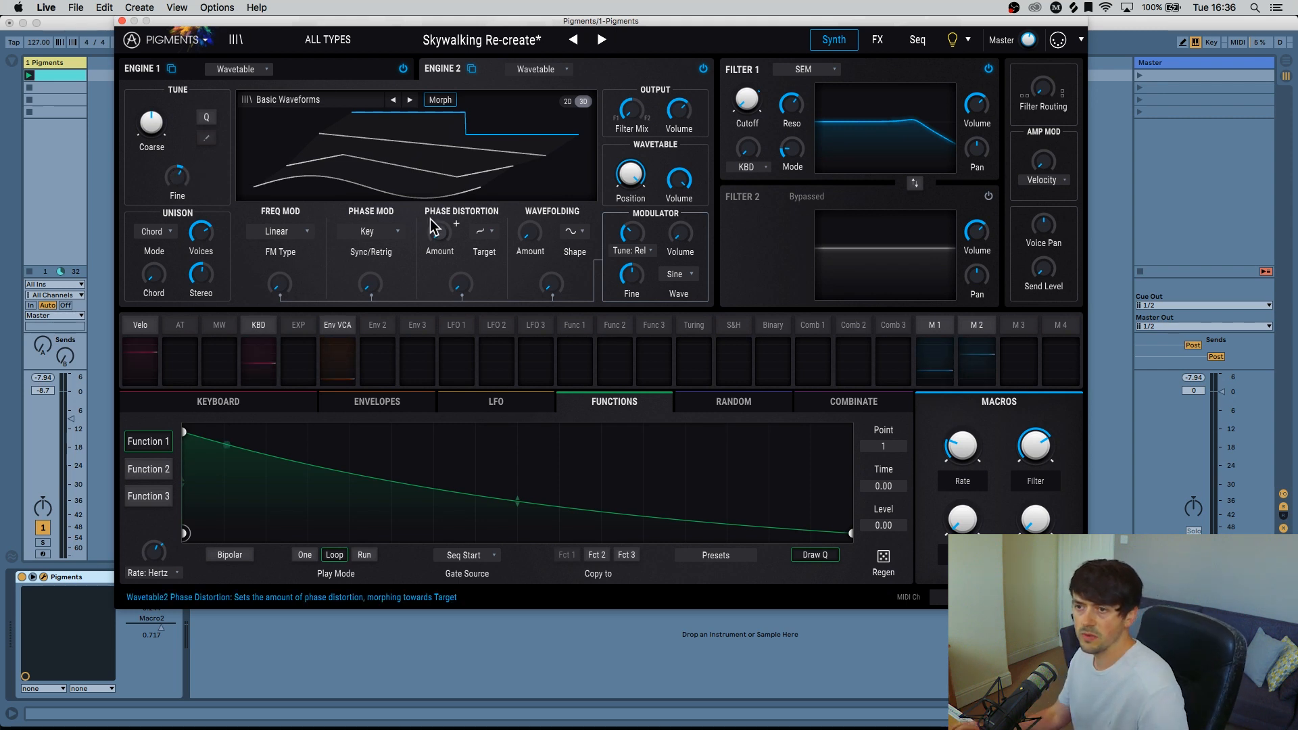
mouse_move(431, 220)
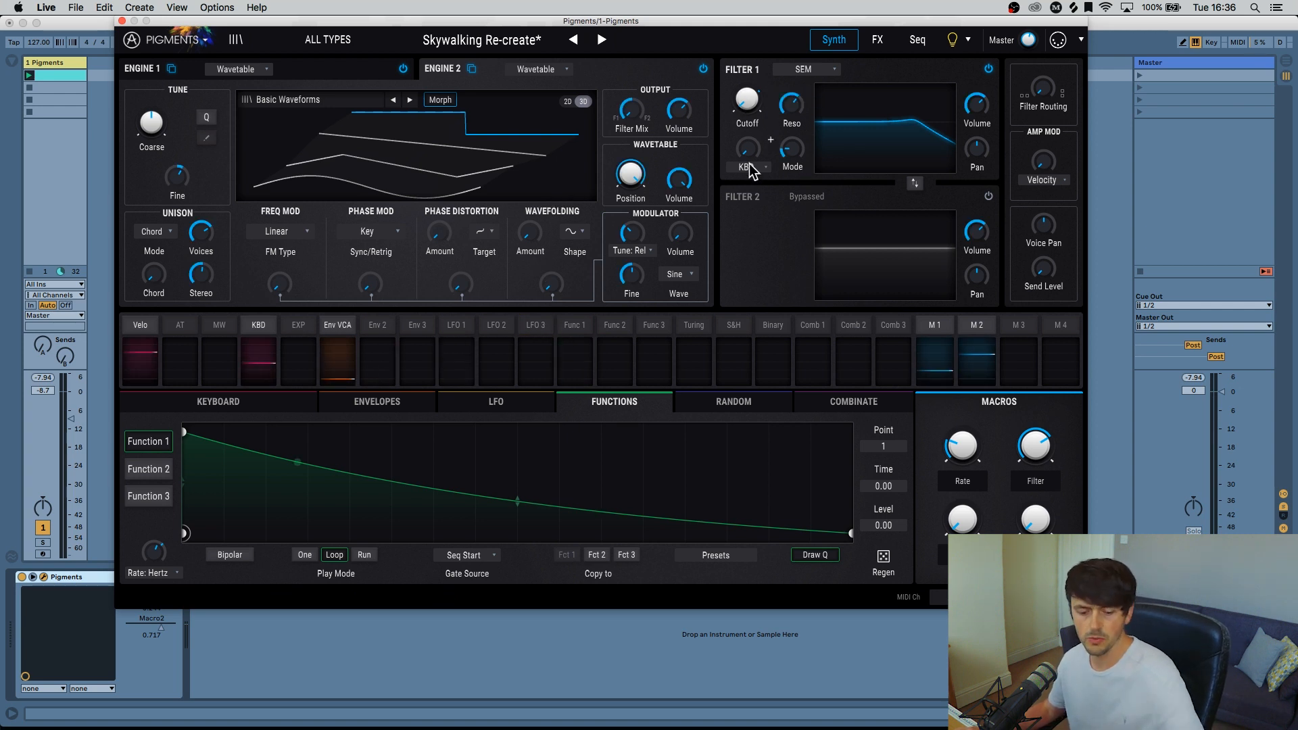
mouse_move(744, 101)
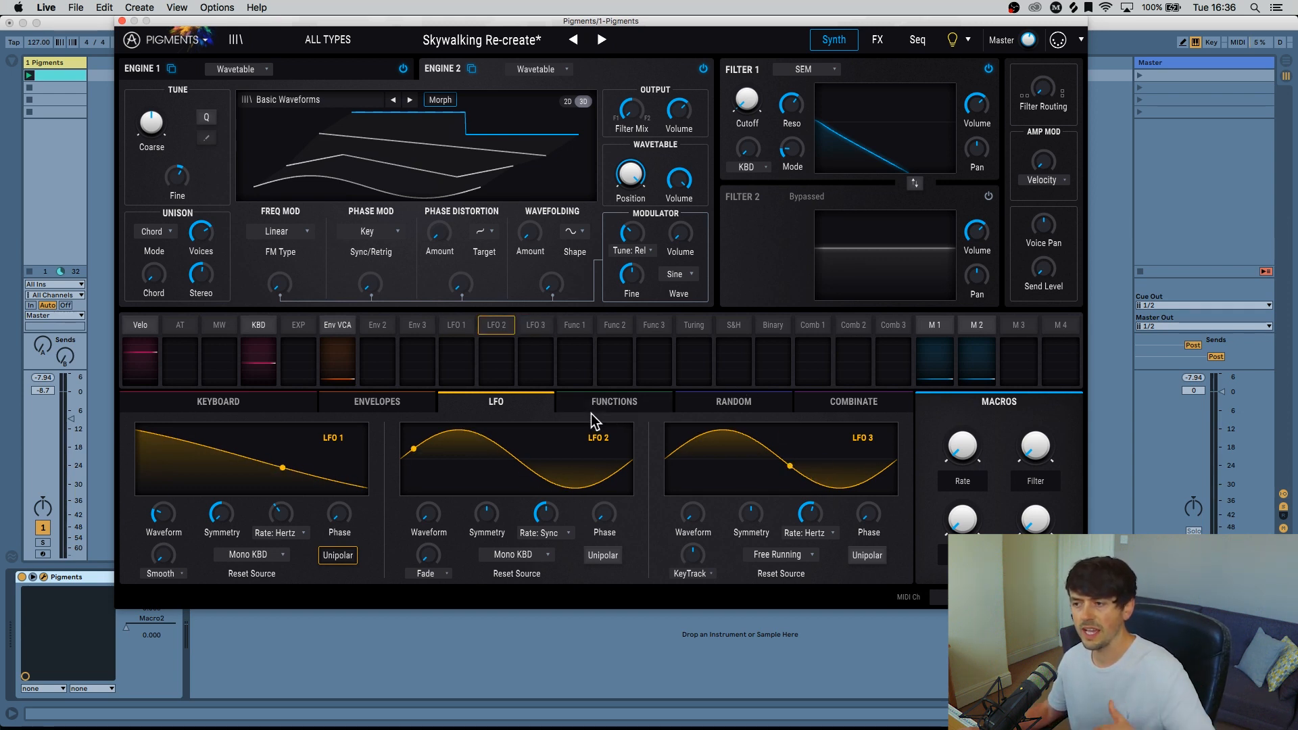
Bend the middle of Function 1's falling curve slightly lower and keep its rate type on Hertz.
click(623, 402)
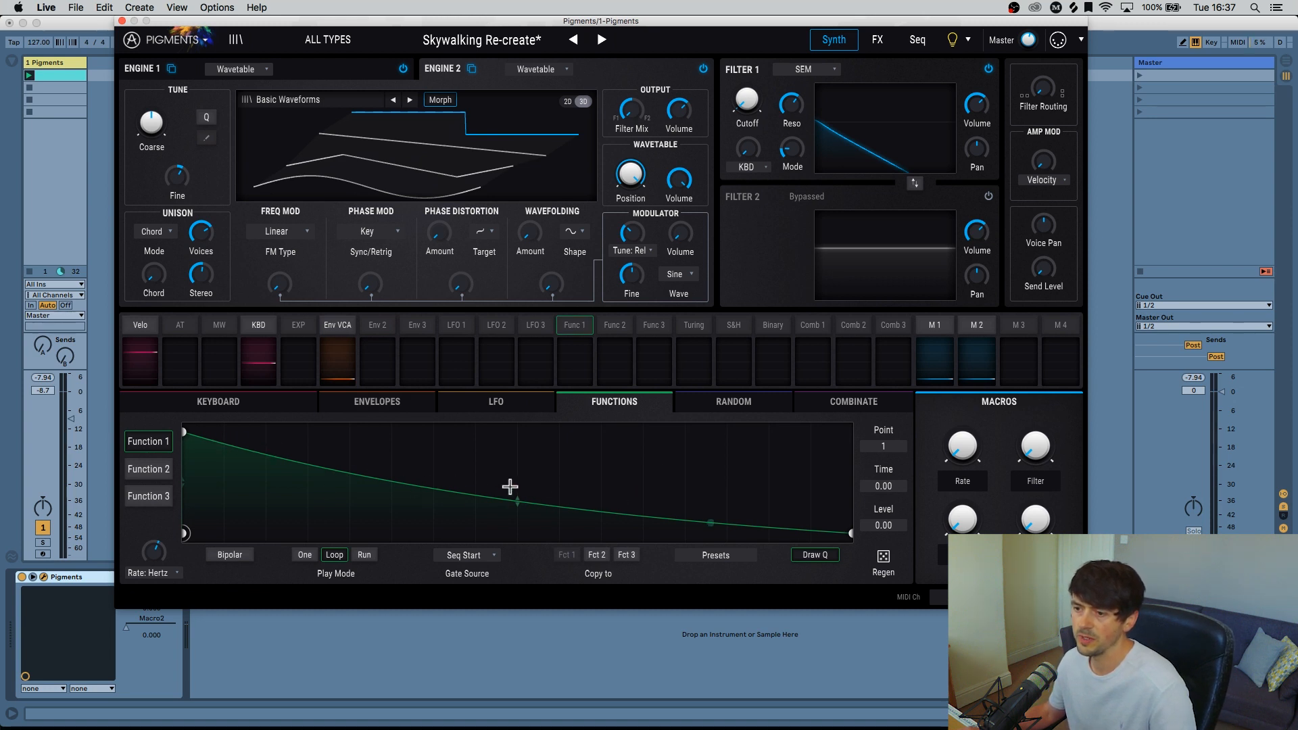
mouse_move(517, 500)
mouse_down()
mouse_move(517, 486)
mouse_move(517, 504)
mouse_up()
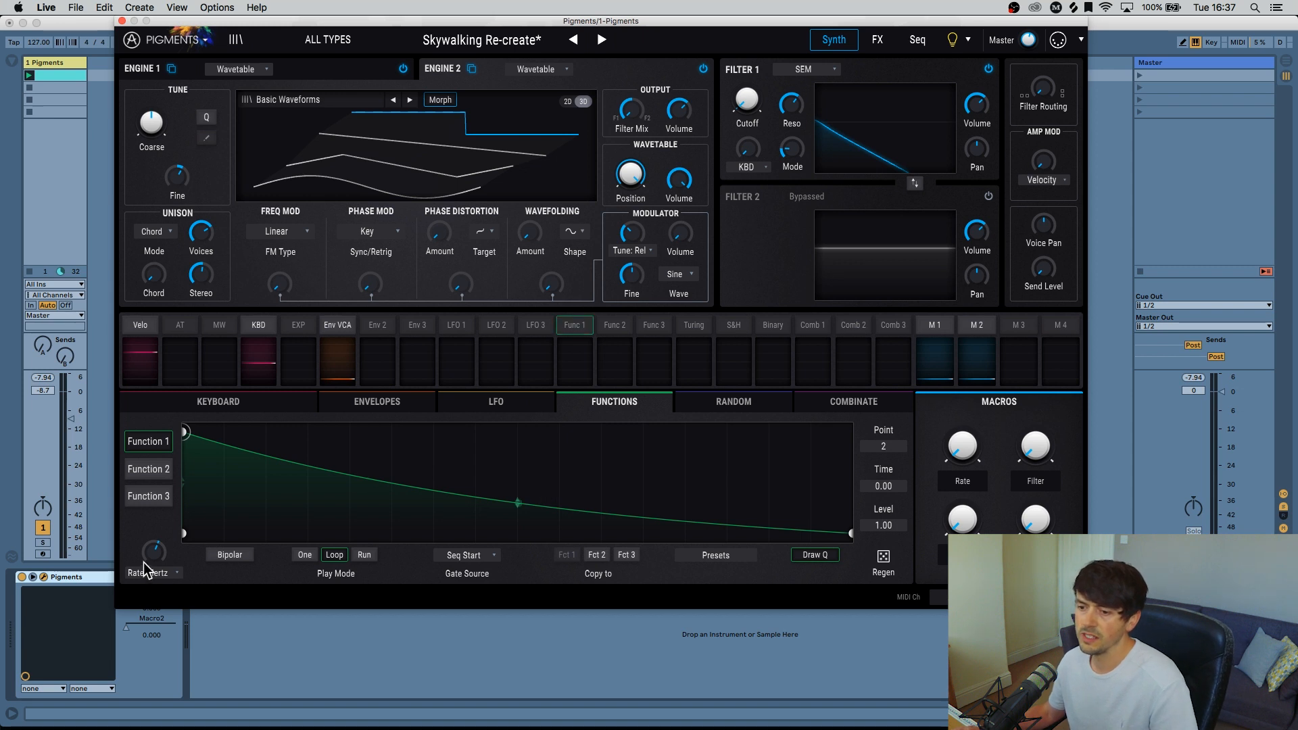
click(168, 573)
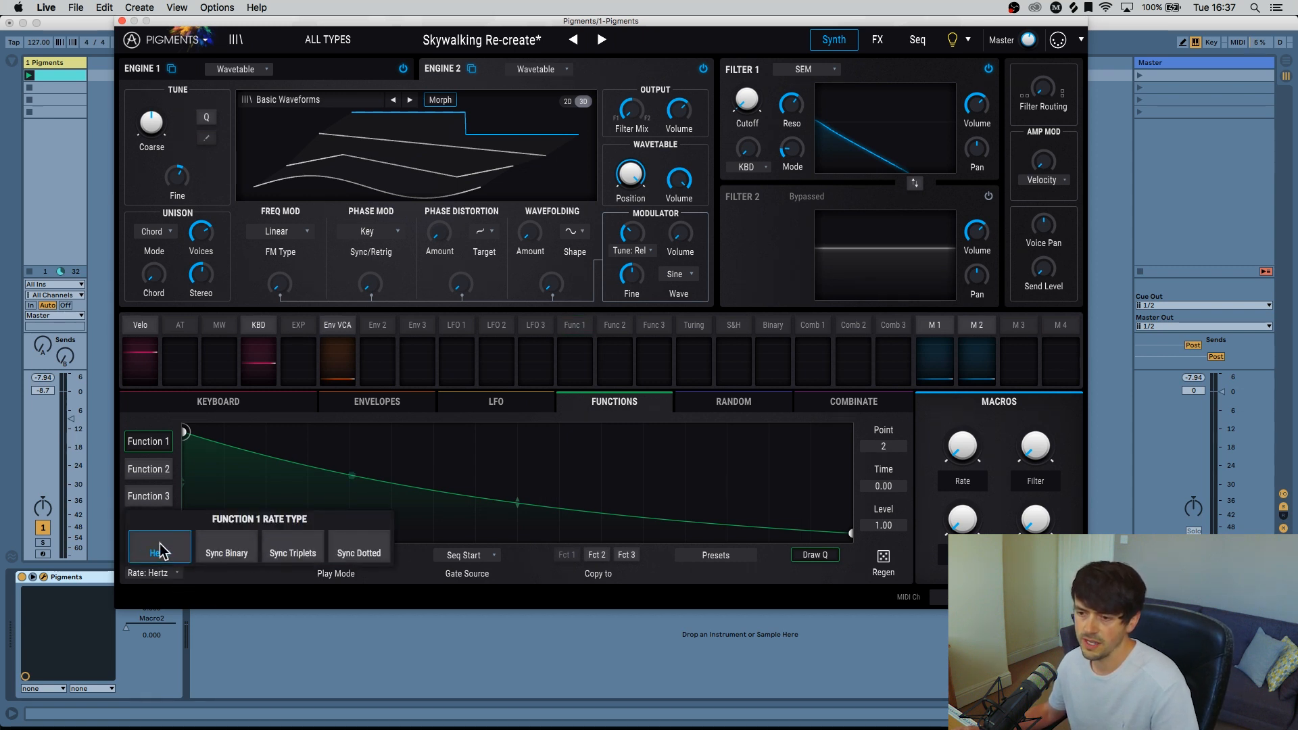
click(160, 551)
click(169, 573)
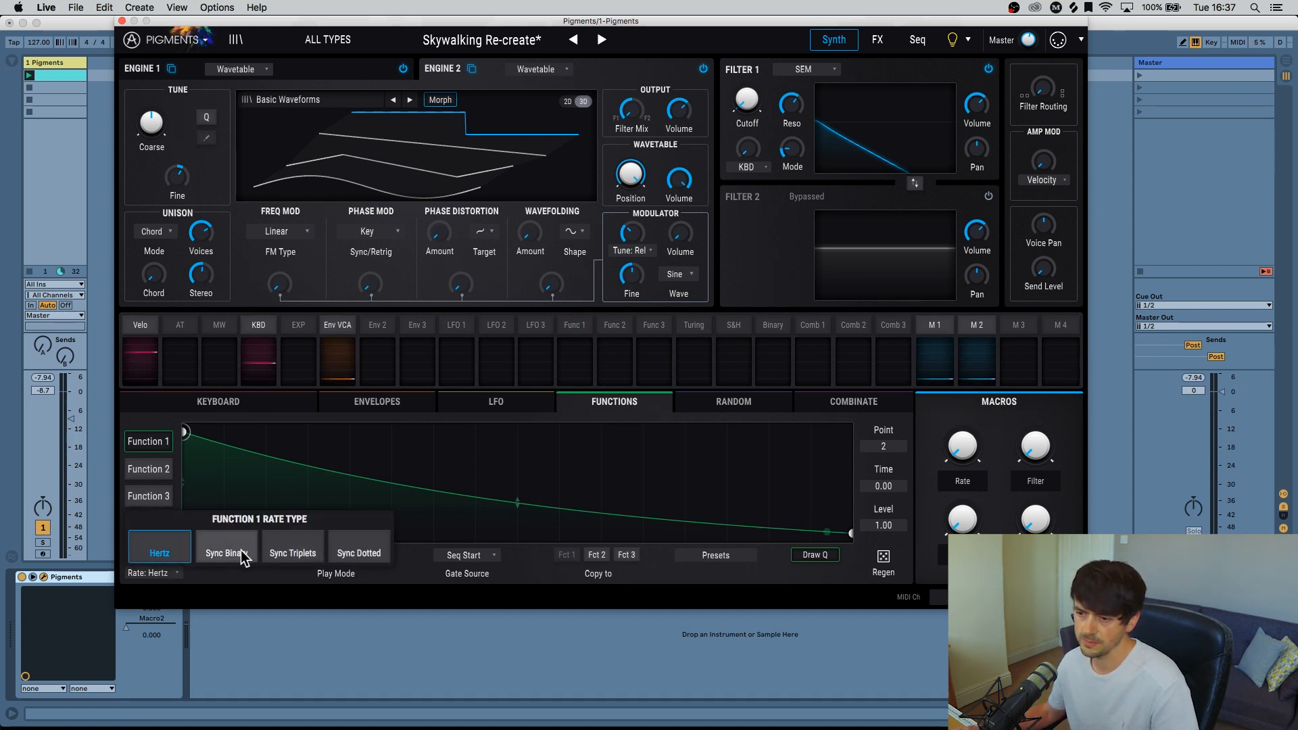
click(169, 559)
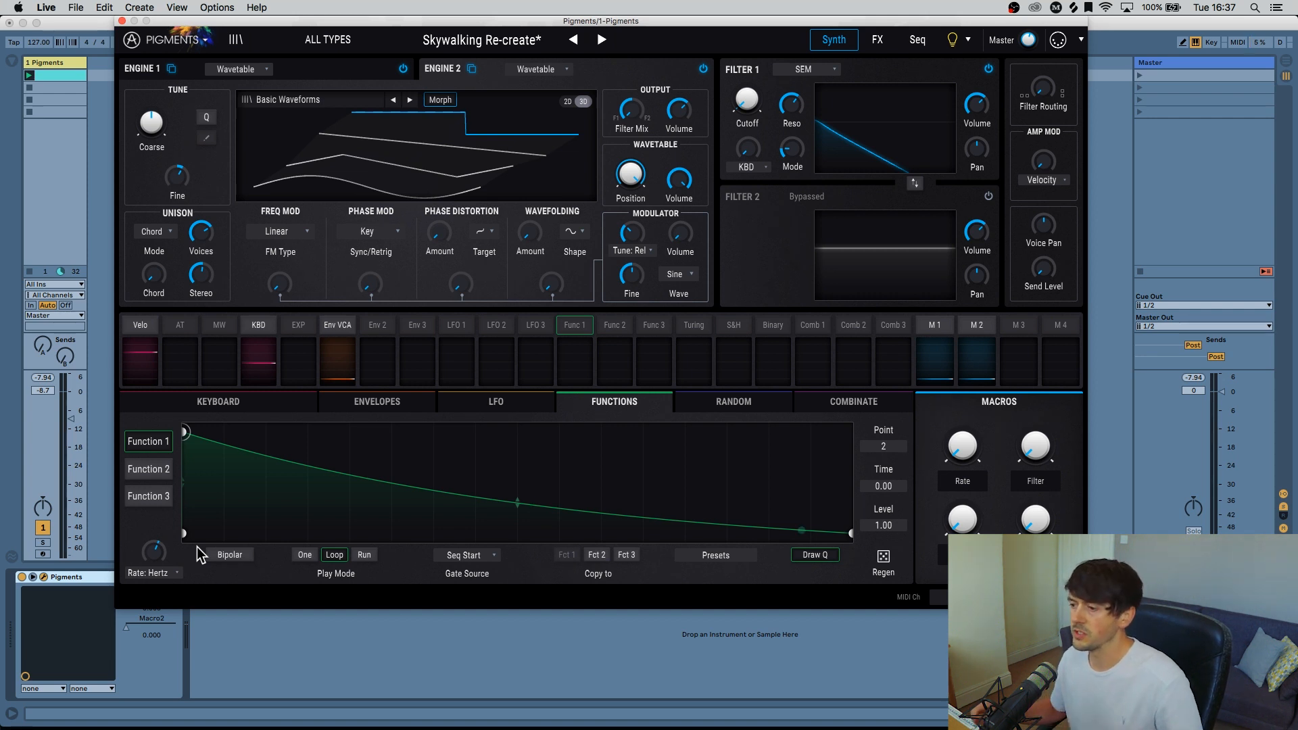
Enable Function 1's modulation of Filter 1's cutoff with an amount of 0.83.
click(579, 364)
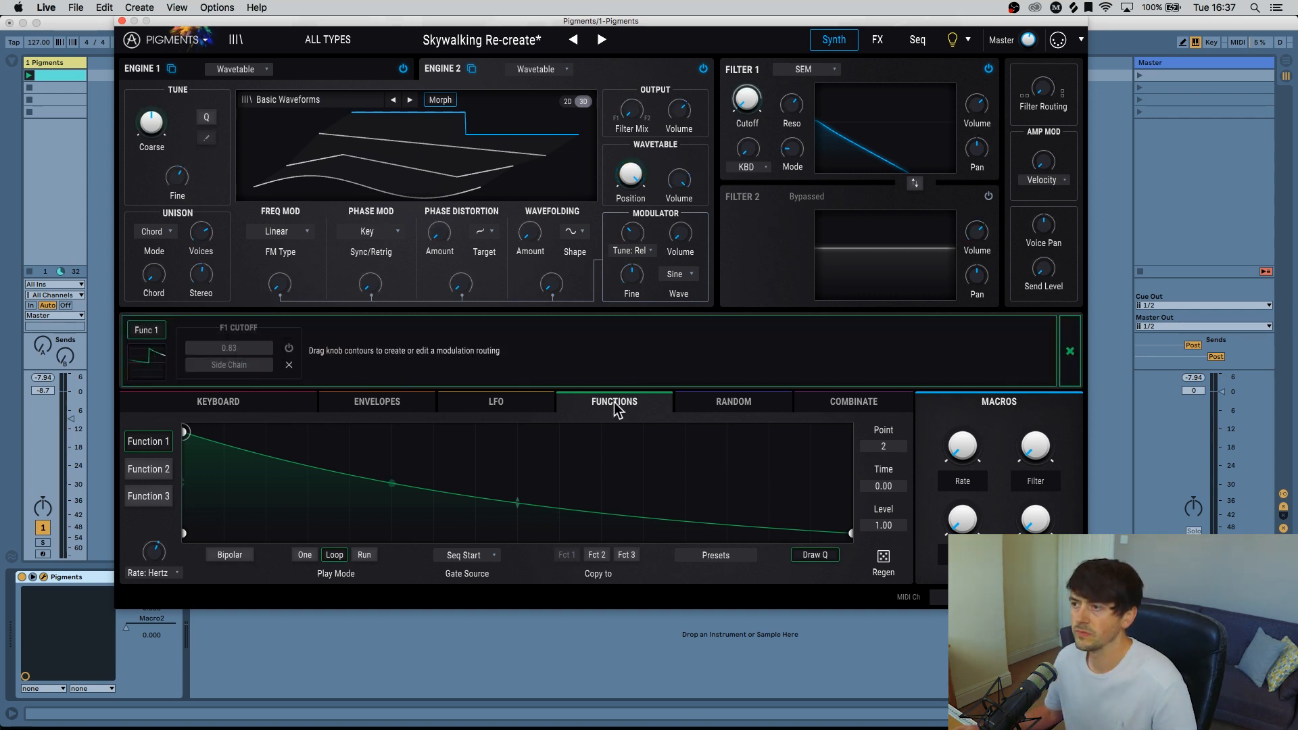
click(289, 347)
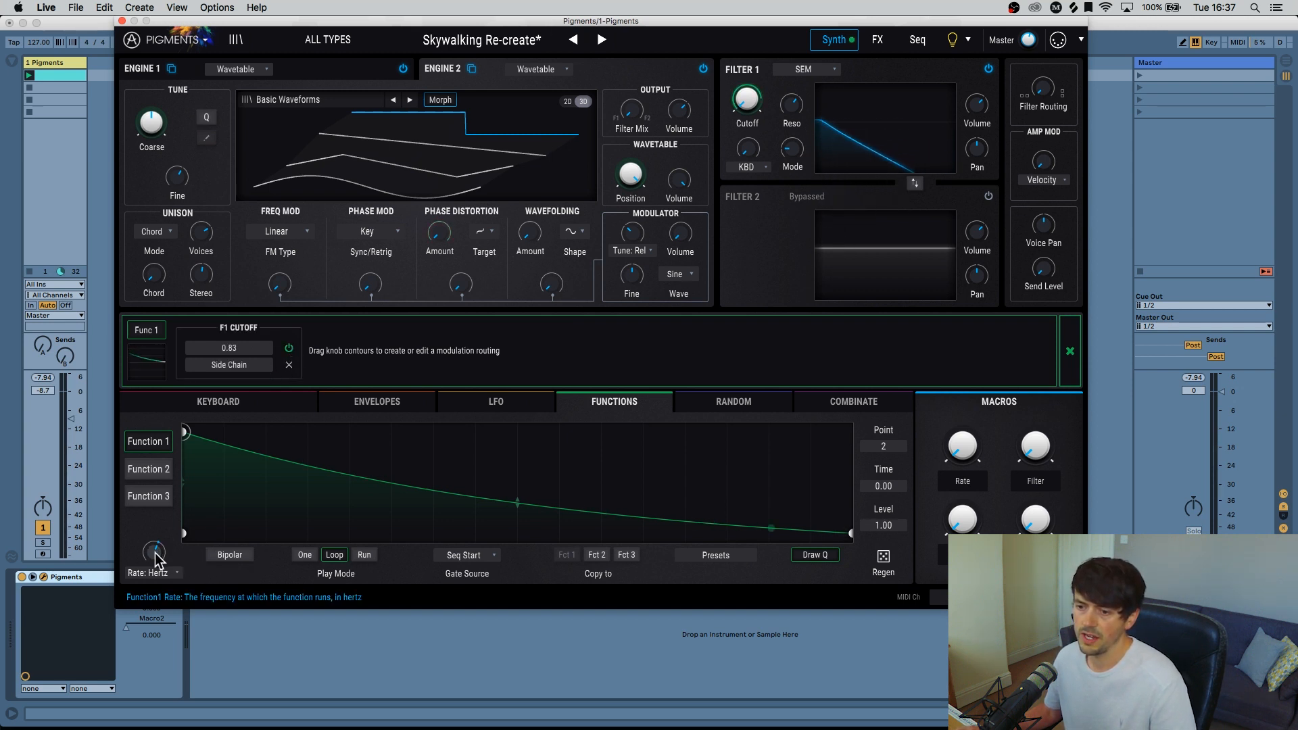
mouse_move(159, 558)
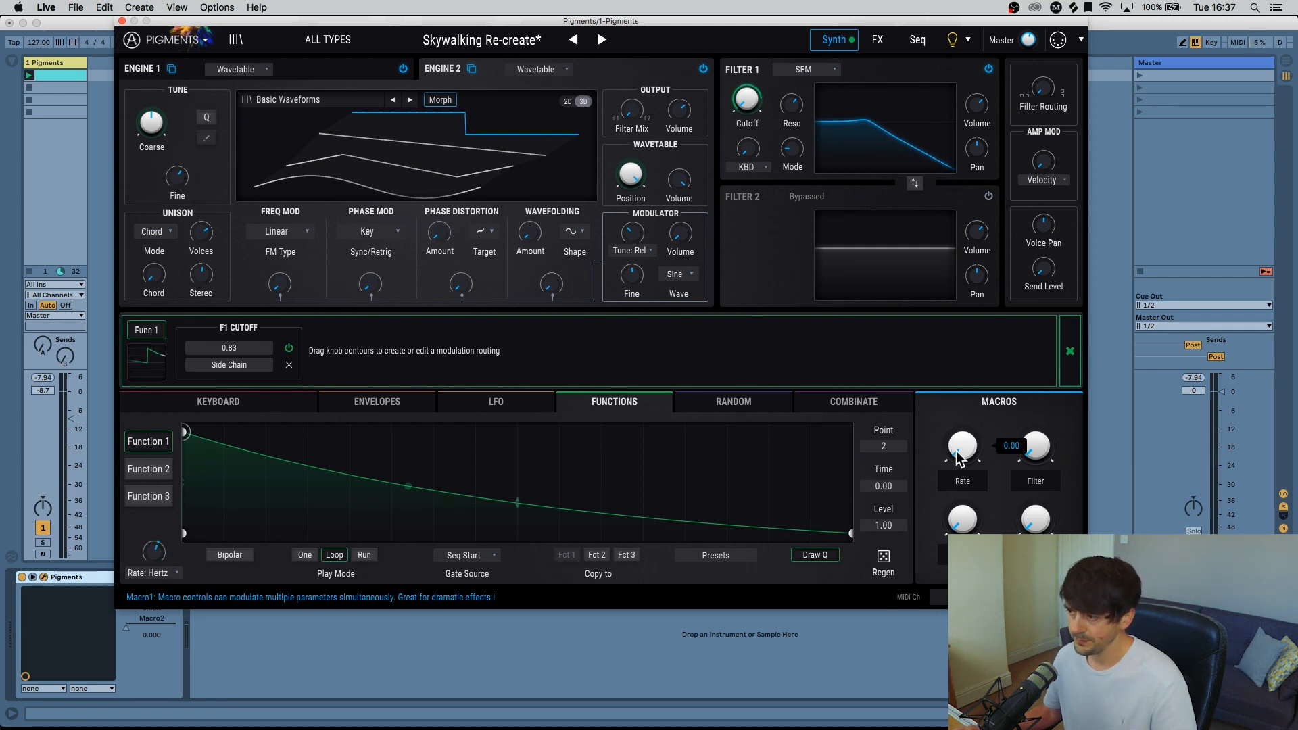
click(1067, 349)
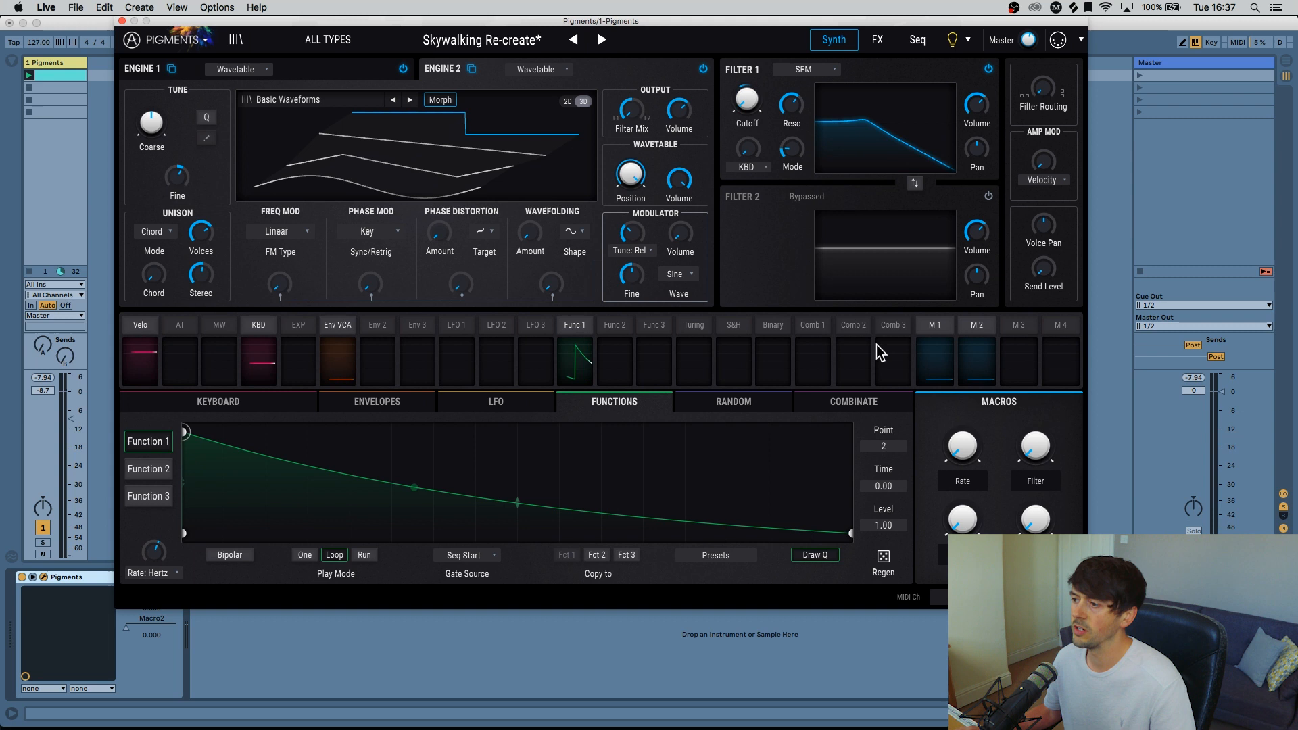
Examine the modulation routings of the Rate and Filter macros, and try out the Rate macro.
click(931, 327)
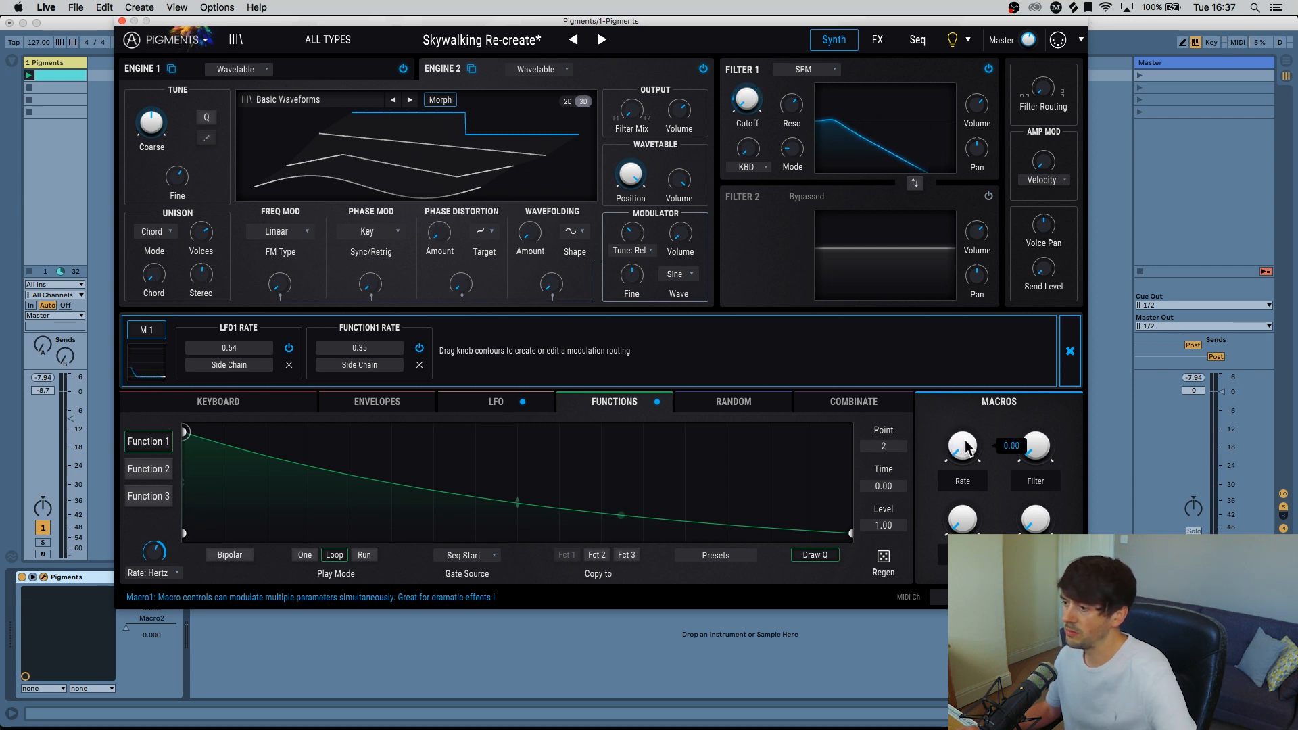
drag(971, 472, 971, 476)
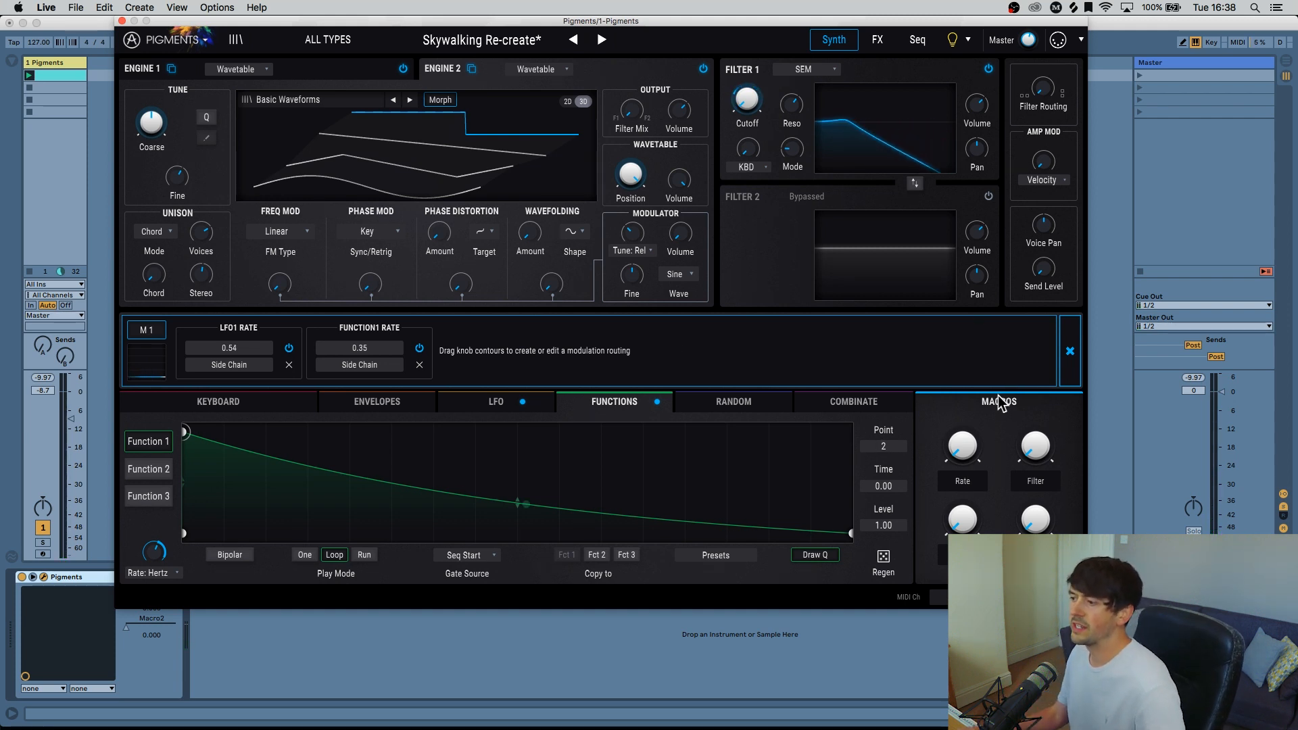
mouse_move(1018, 430)
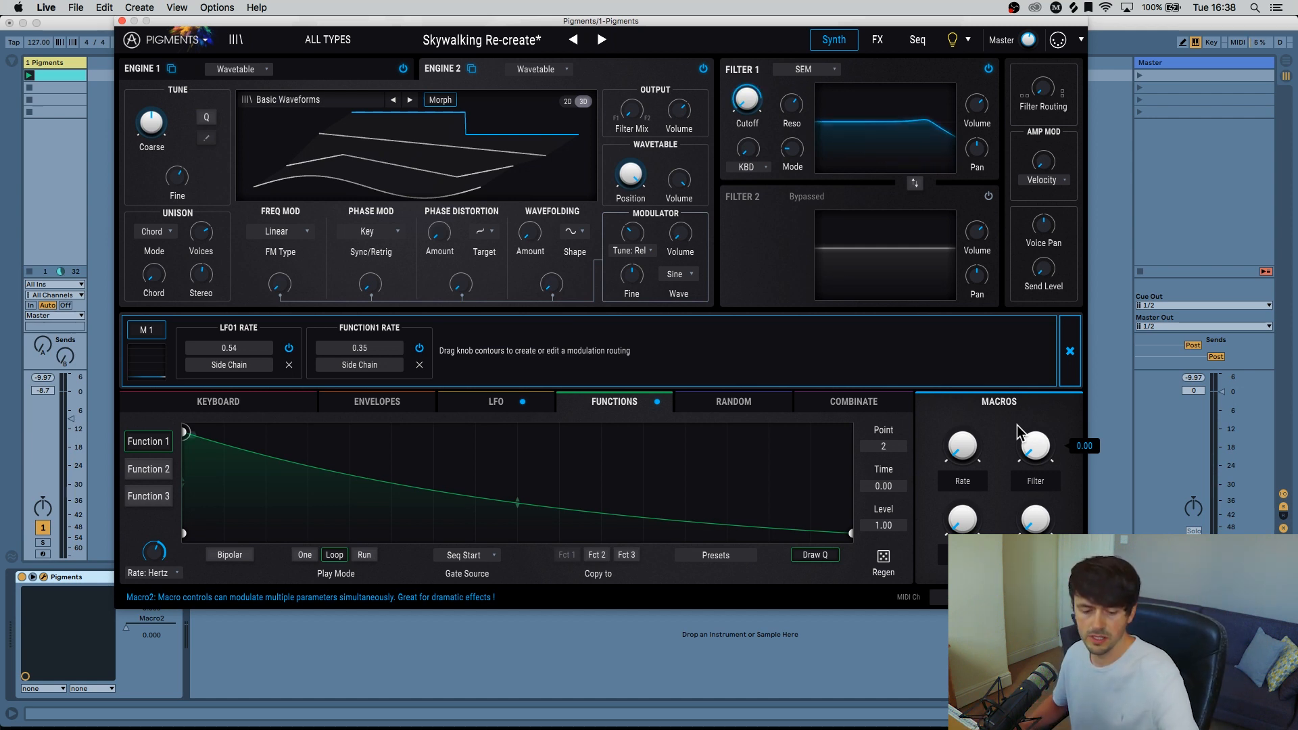
click(1069, 350)
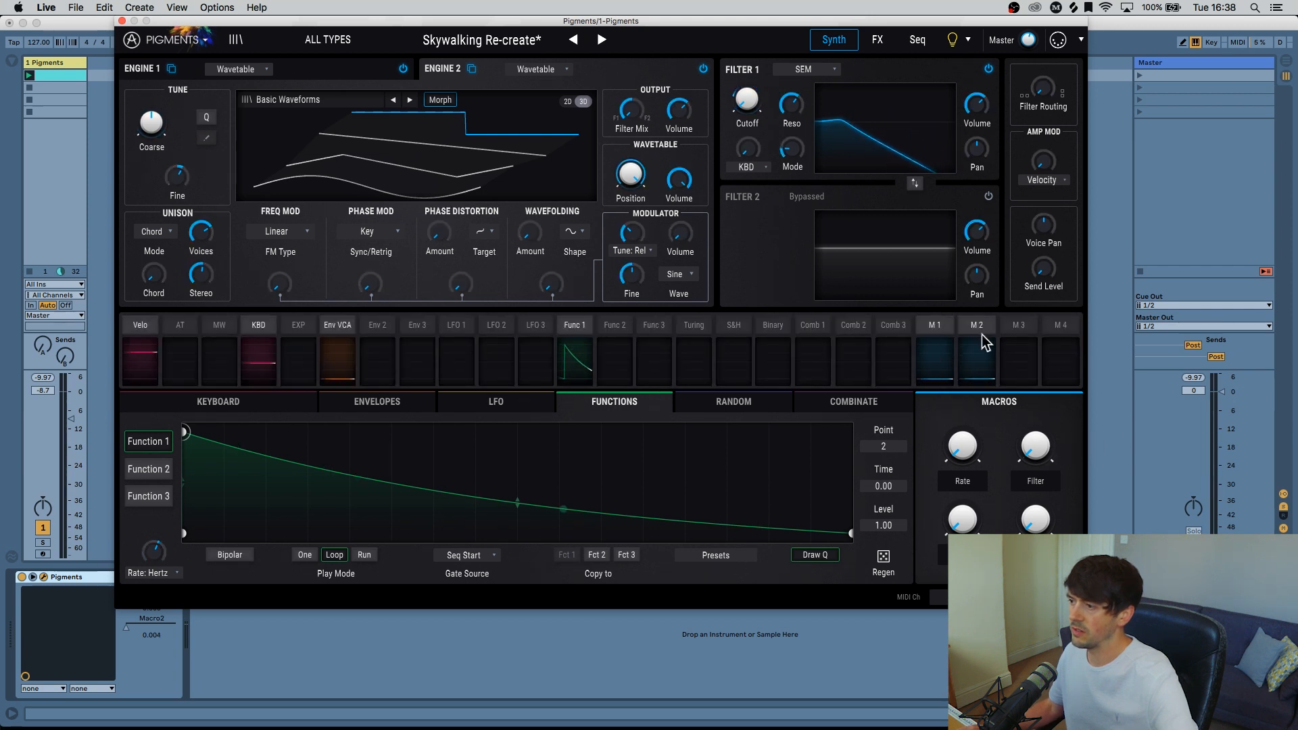
click(977, 327)
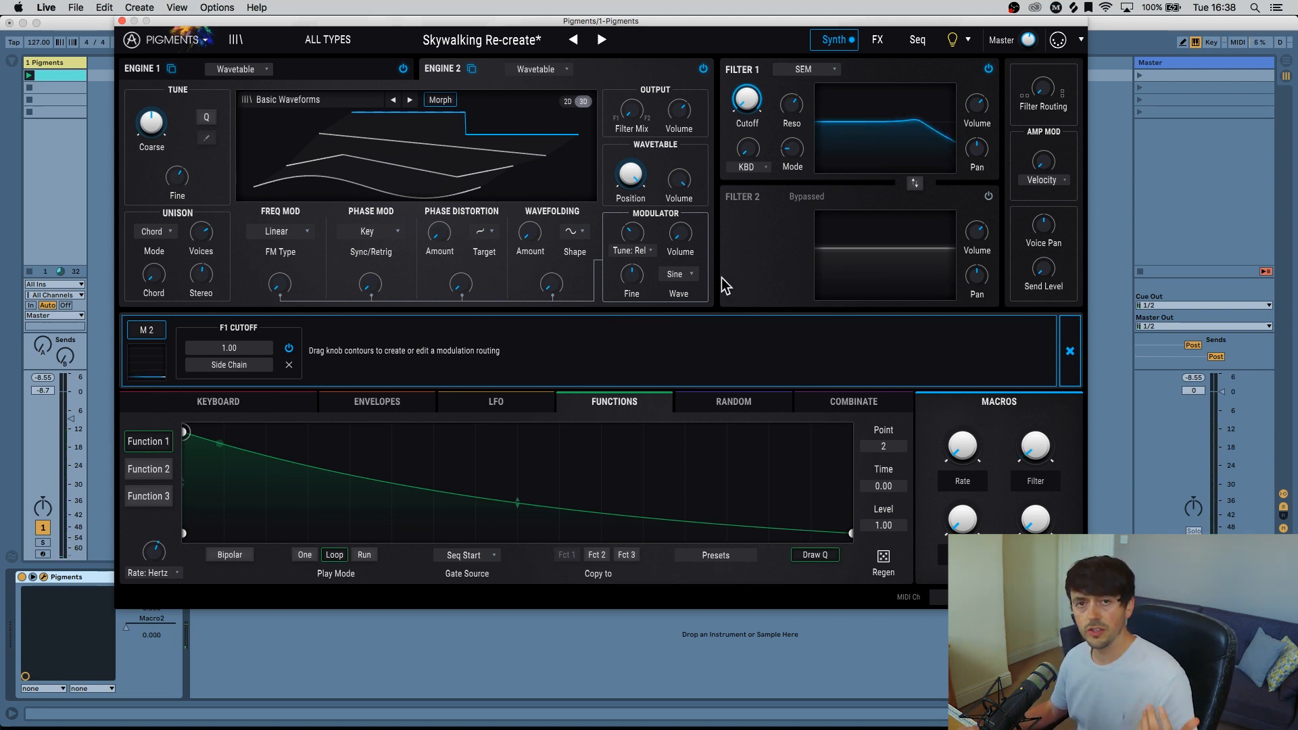
click(1071, 351)
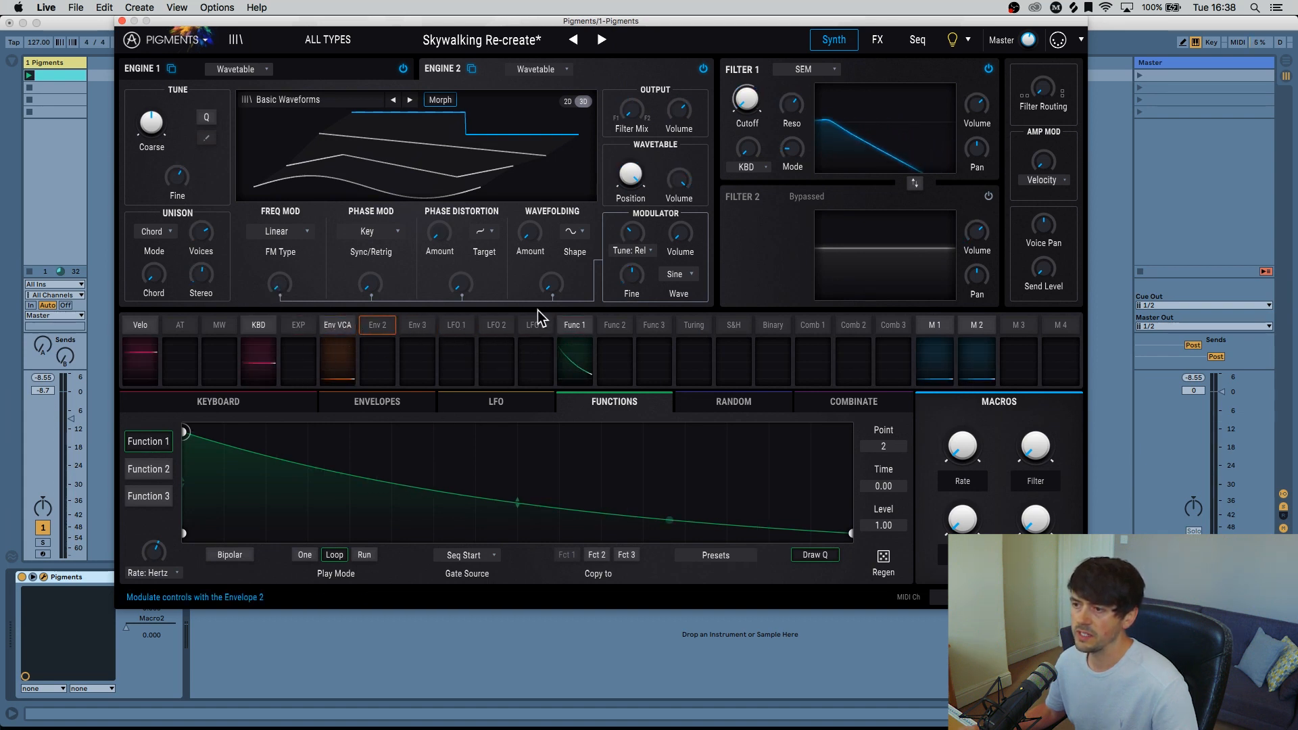
Switch off Function 1's modulation of Filter 1's cutoff and enable Envelope 2's cutoff routing instead.
click(574, 330)
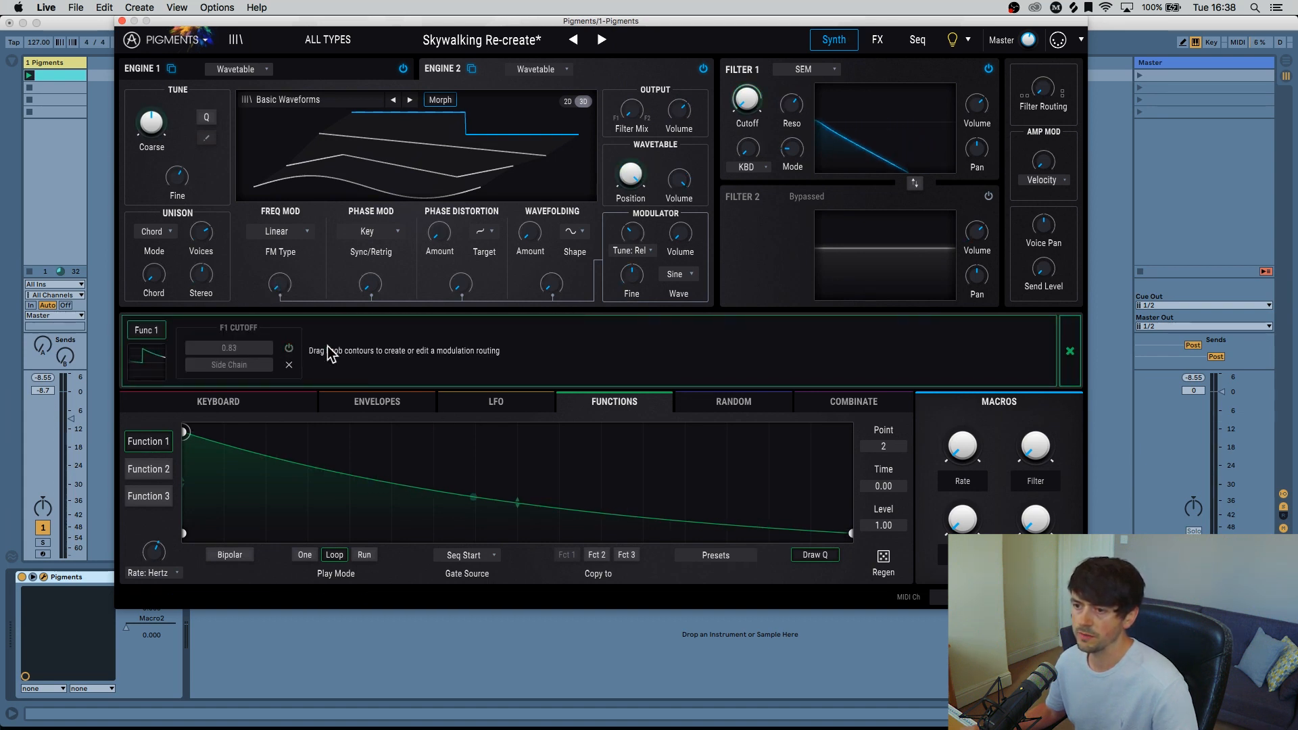
click(1067, 346)
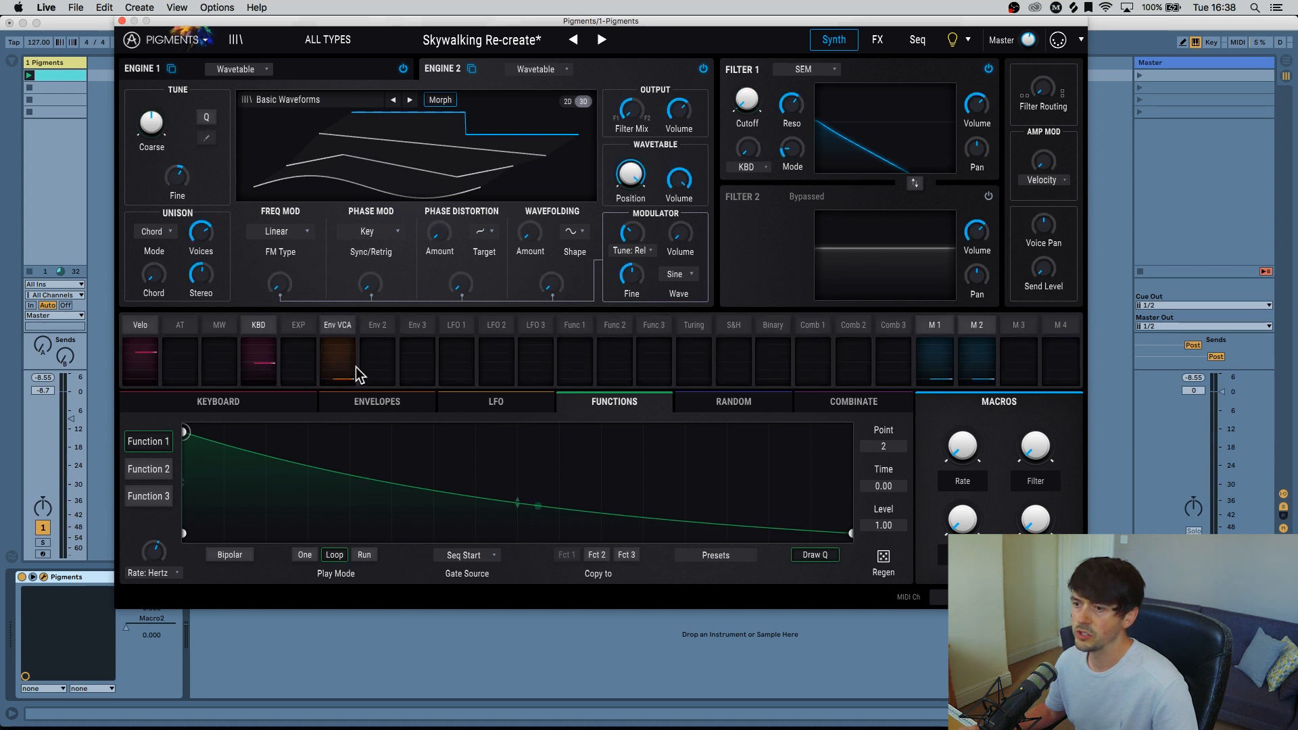
click(376, 323)
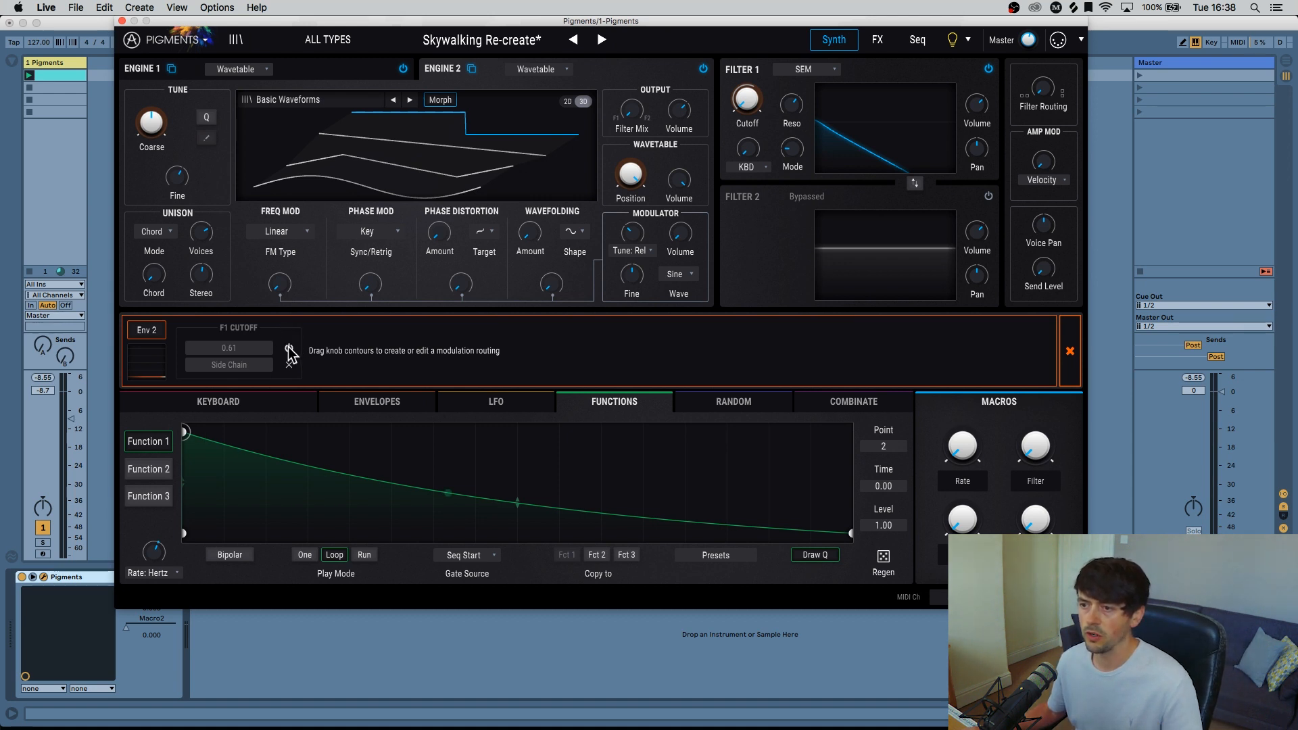
click(1069, 350)
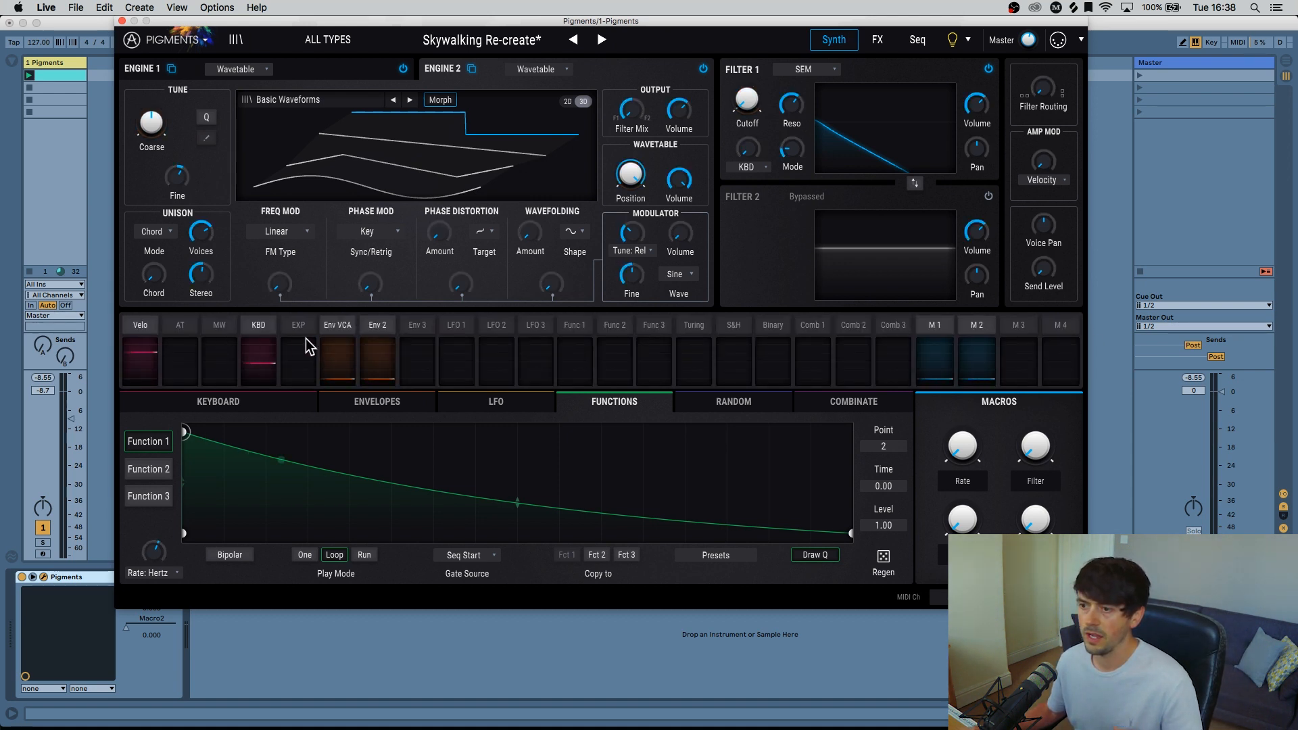
click(367, 326)
click(1069, 351)
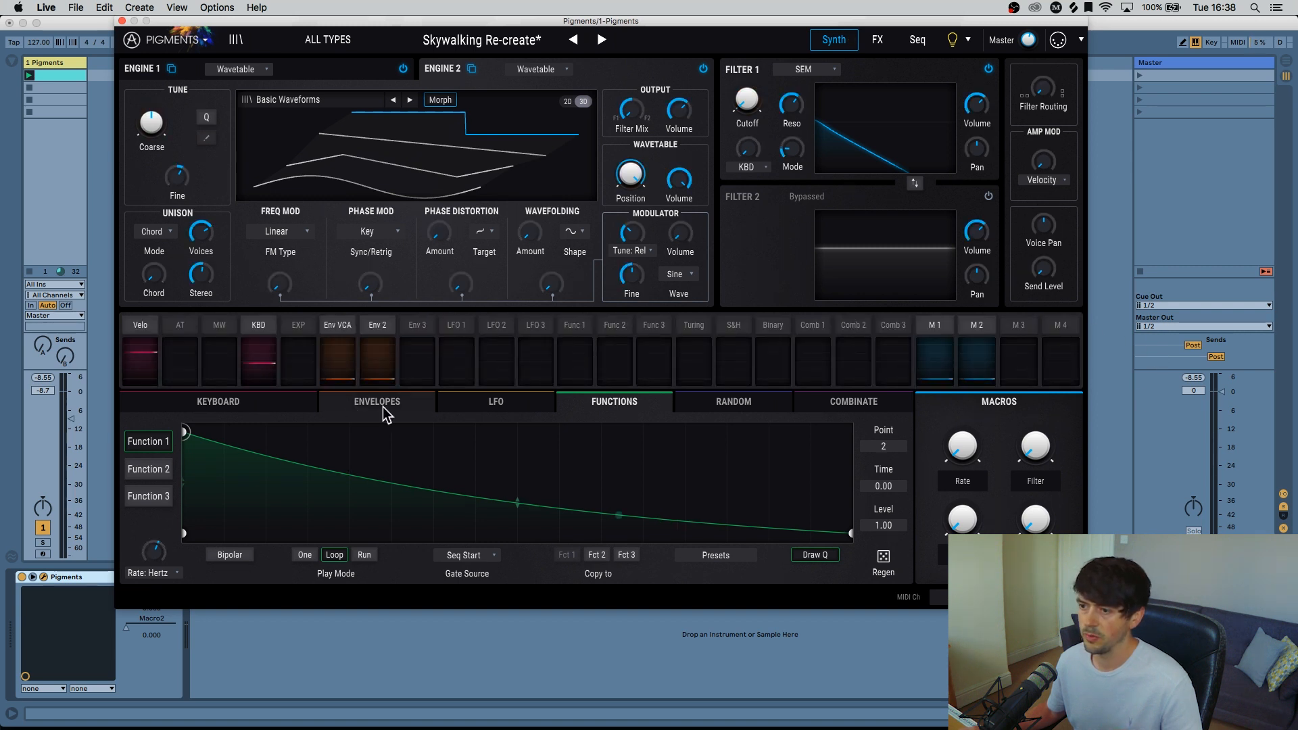
Display the envelopes, lower Envelope 2's Filter 1 cutoff modulation to 0.25 and switch that routing off.
click(356, 404)
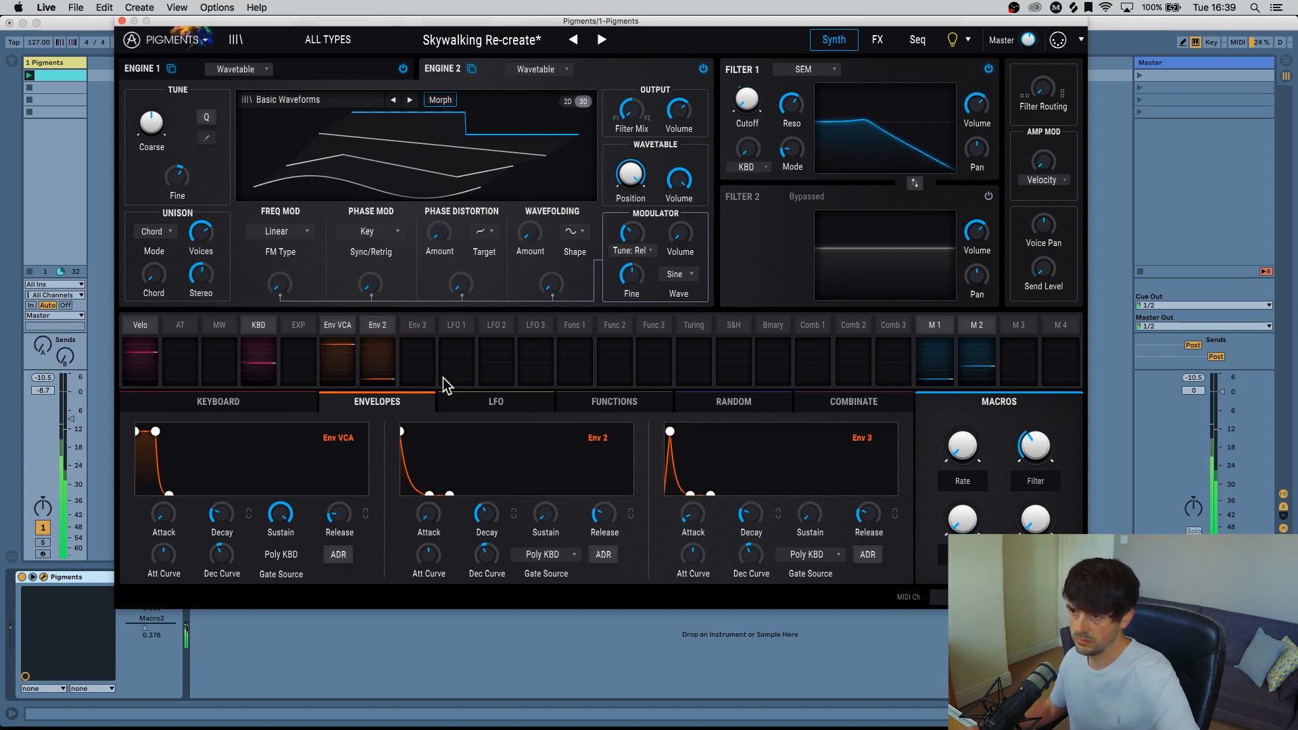
click(375, 327)
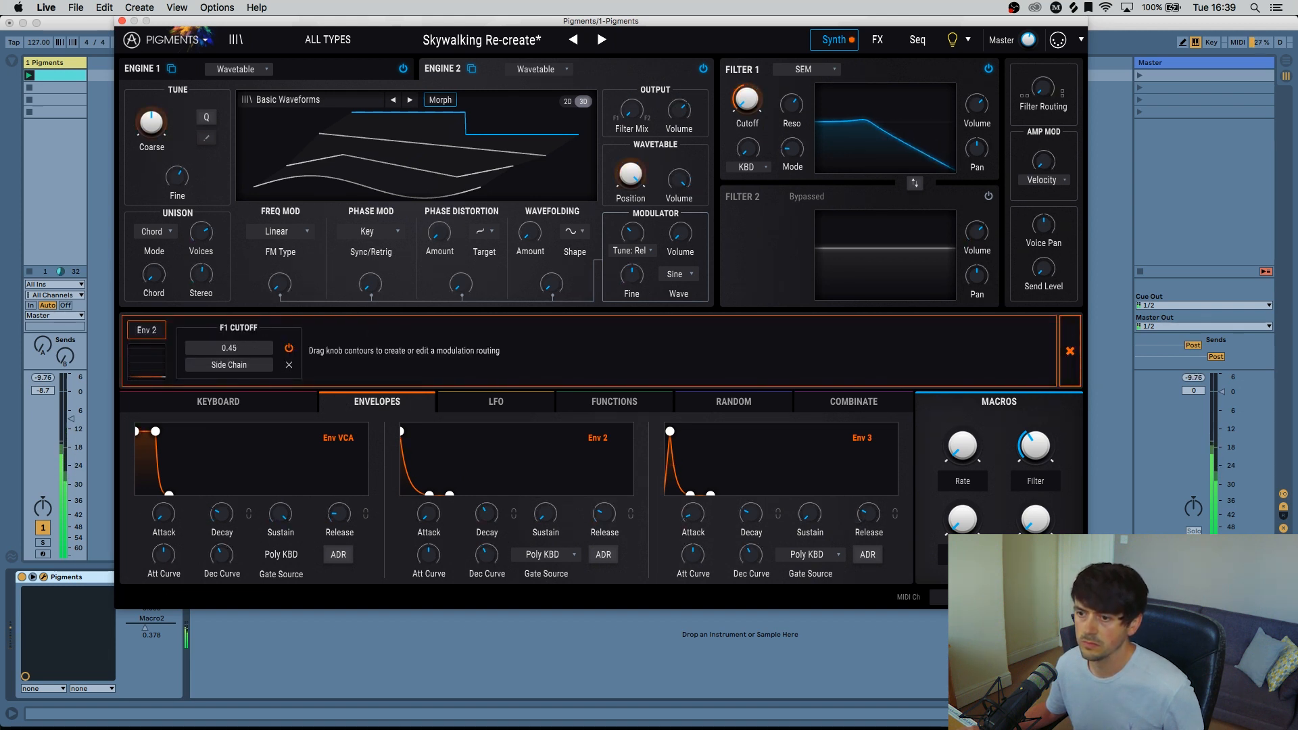
drag(229, 348, 229, 359)
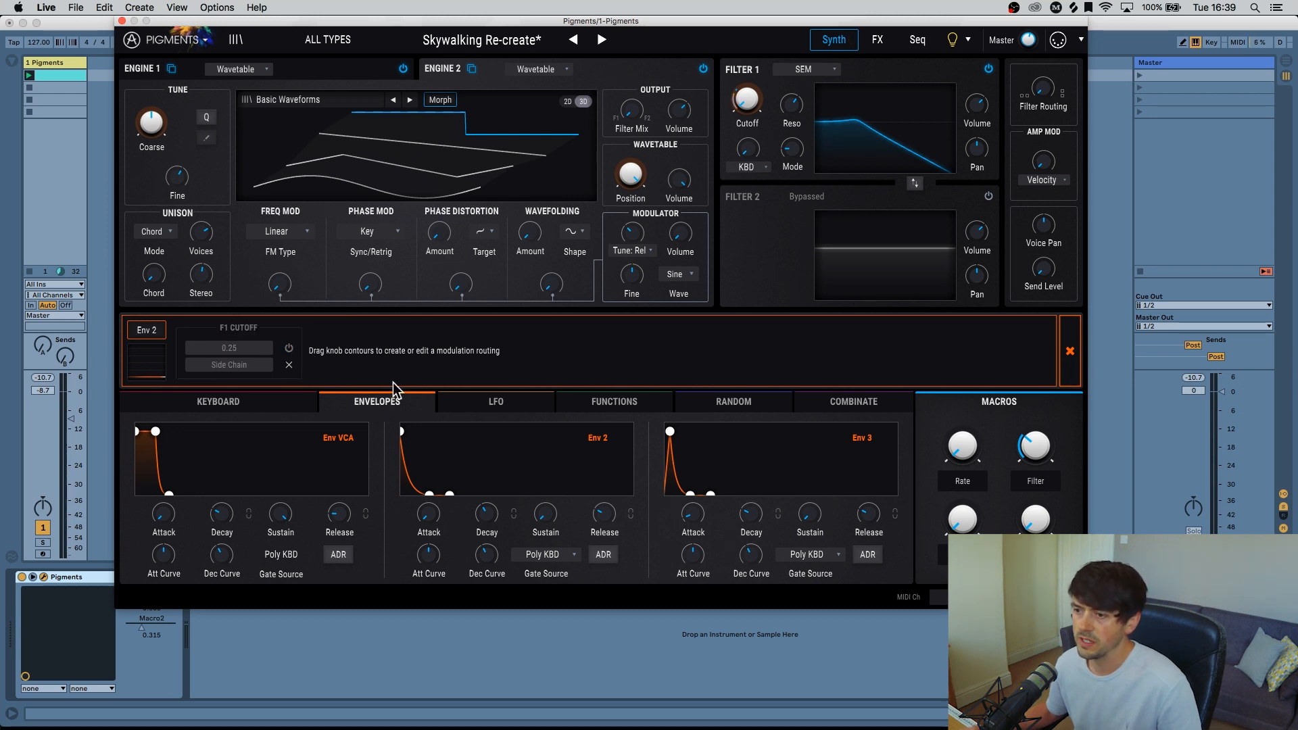
Return to Function 1 and switch its Filter 1 cutoff modulation back on.
click(524, 402)
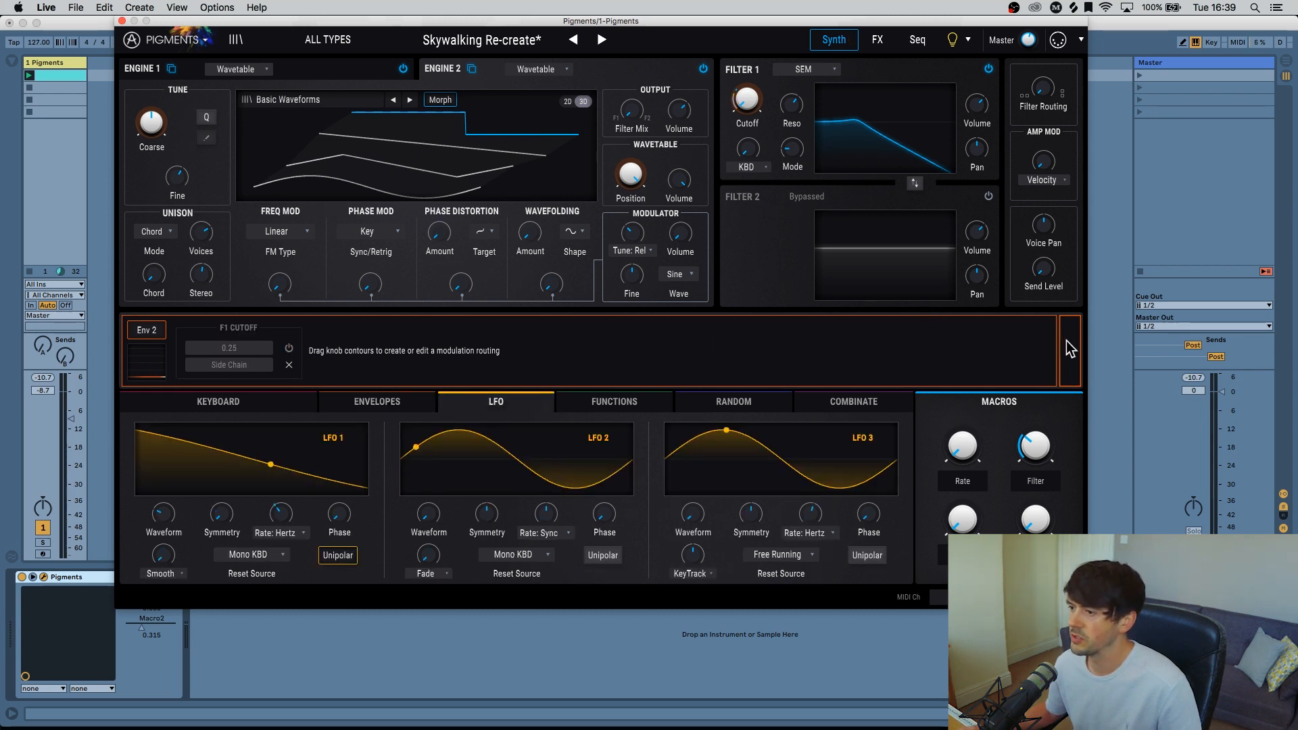
click(593, 404)
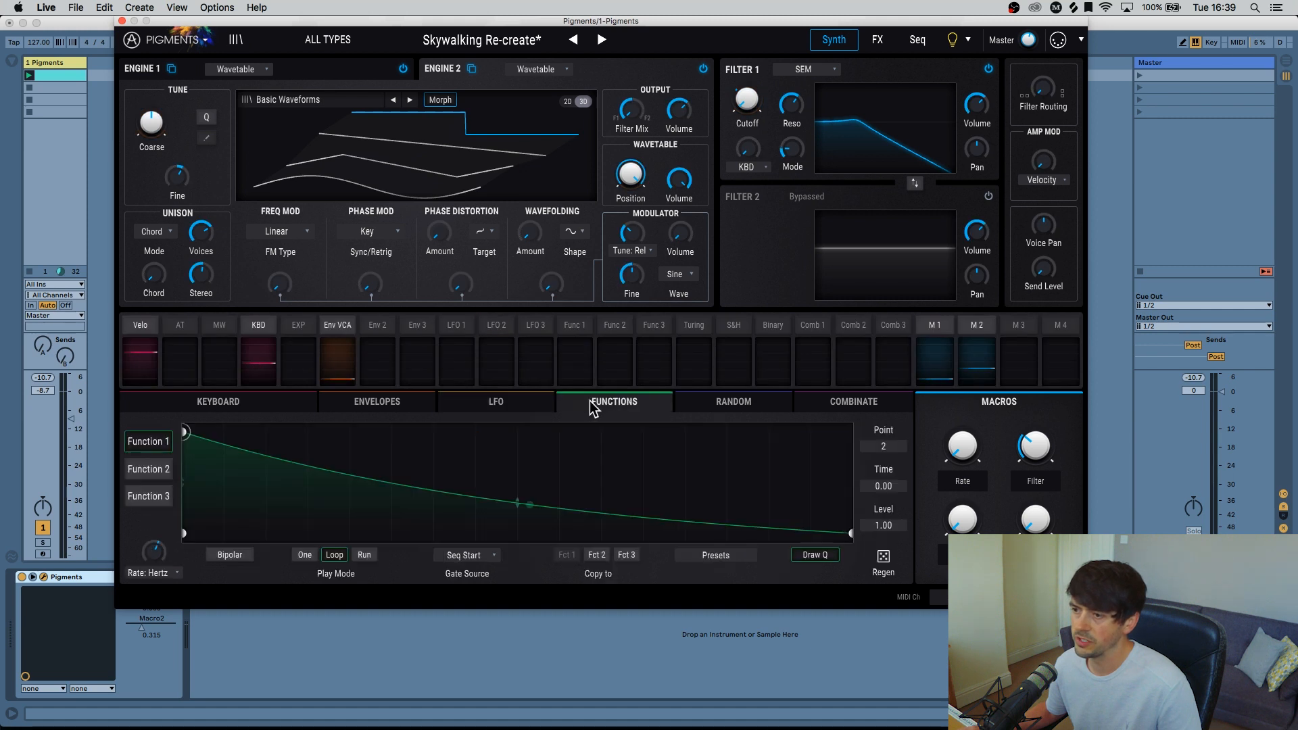
click(582, 329)
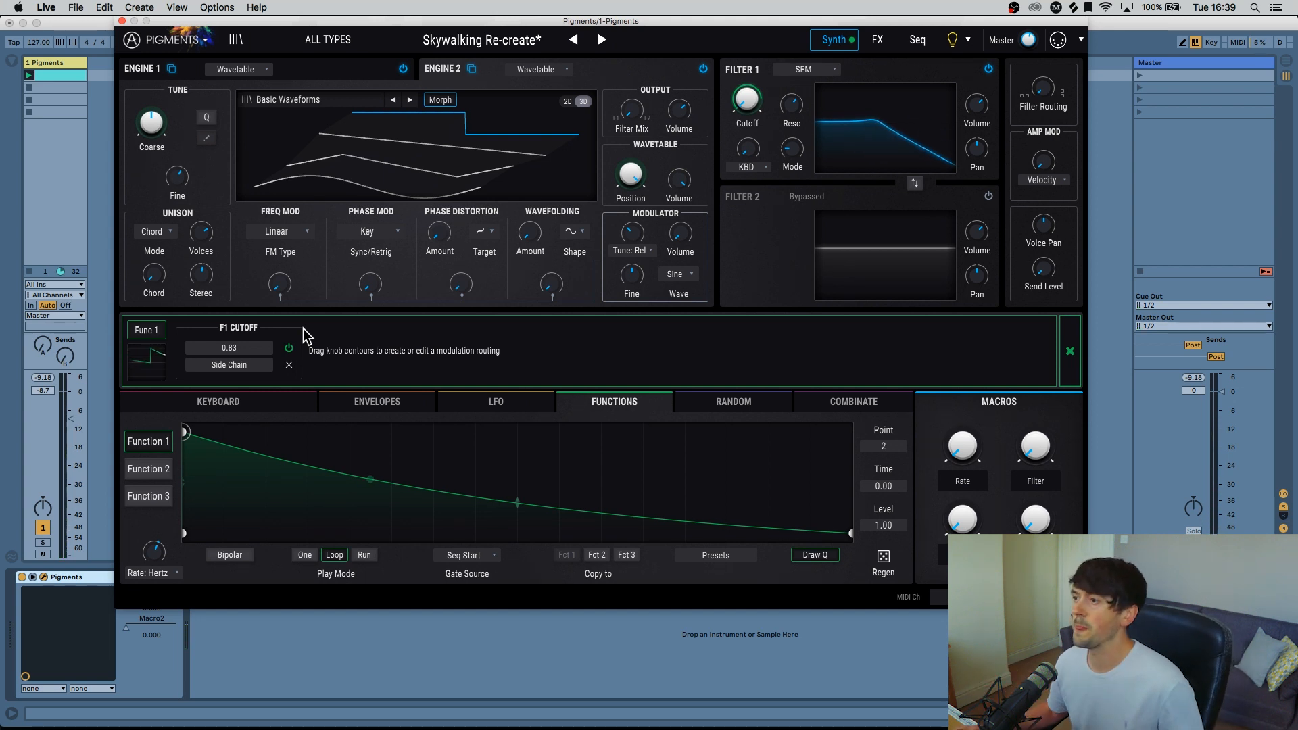
Display the Bus A effects and compare the playback with Overdrive and Chorus bypassed and switched back on.
click(877, 39)
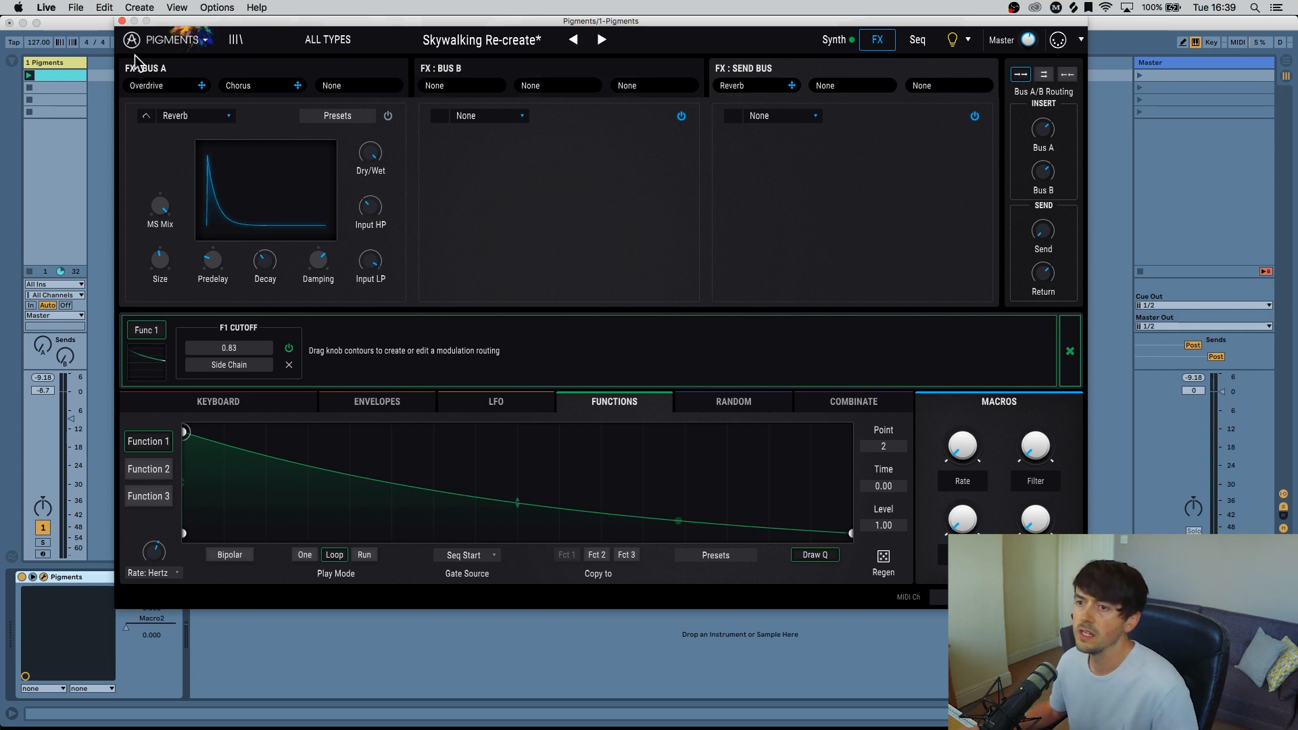
click(187, 68)
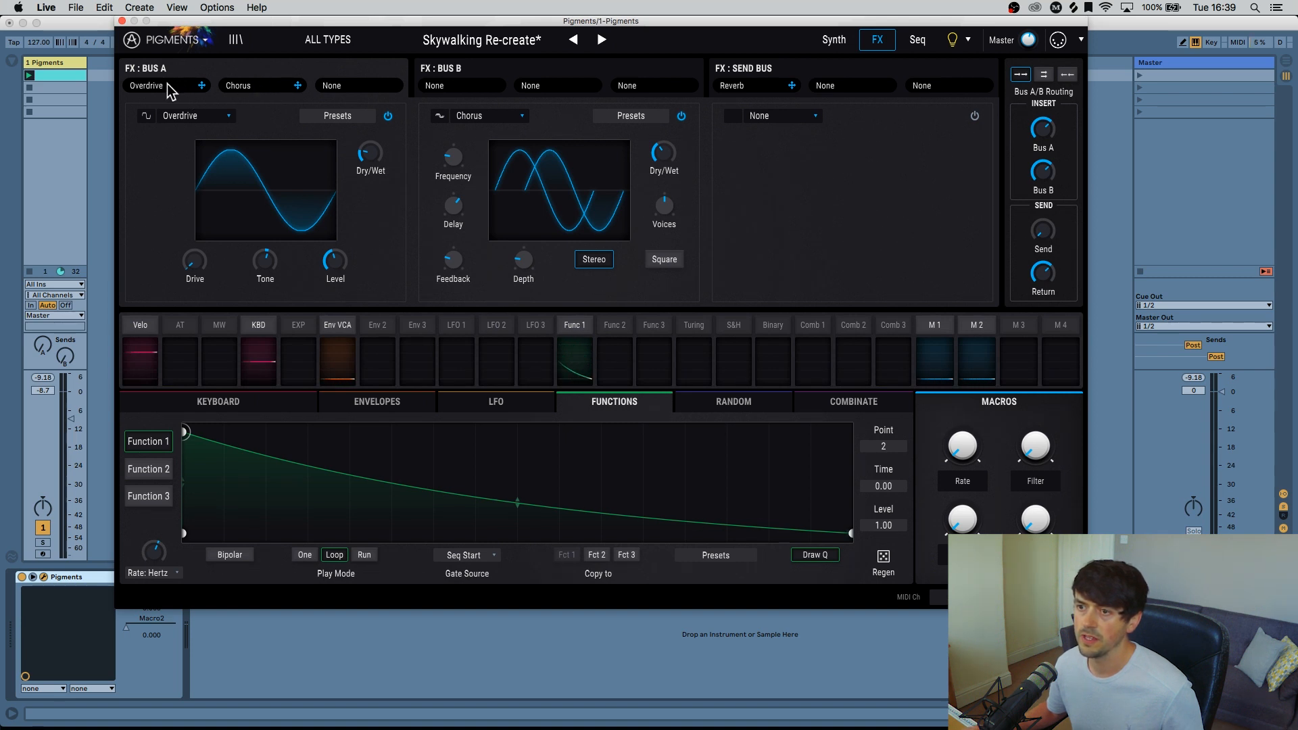
click(388, 117)
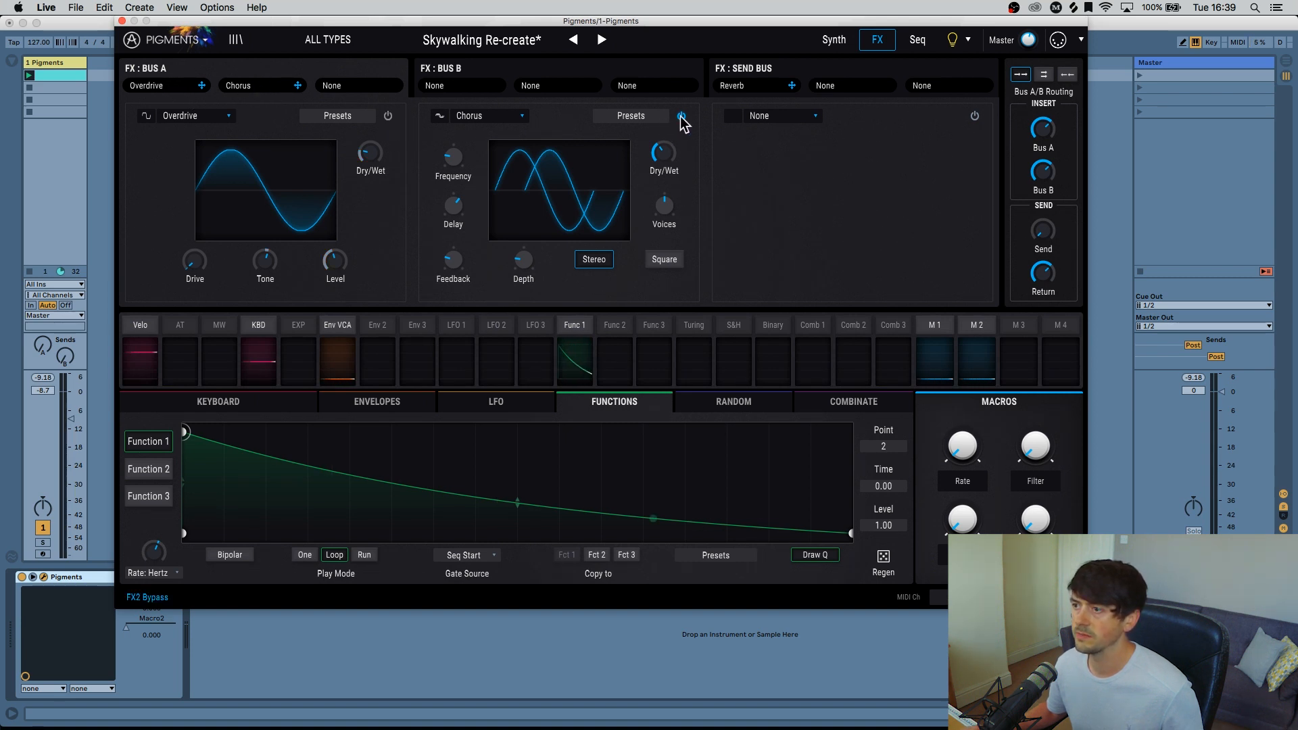
click(681, 117)
key(space)
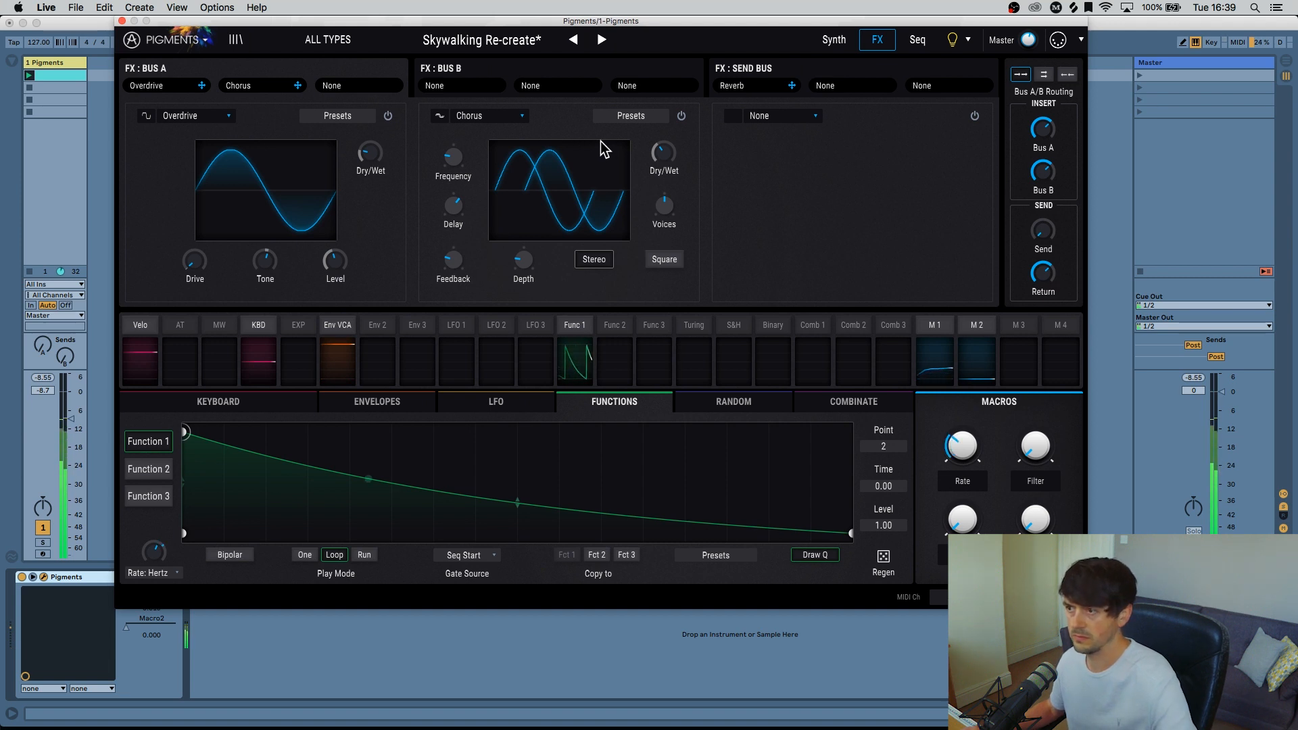
click(389, 116)
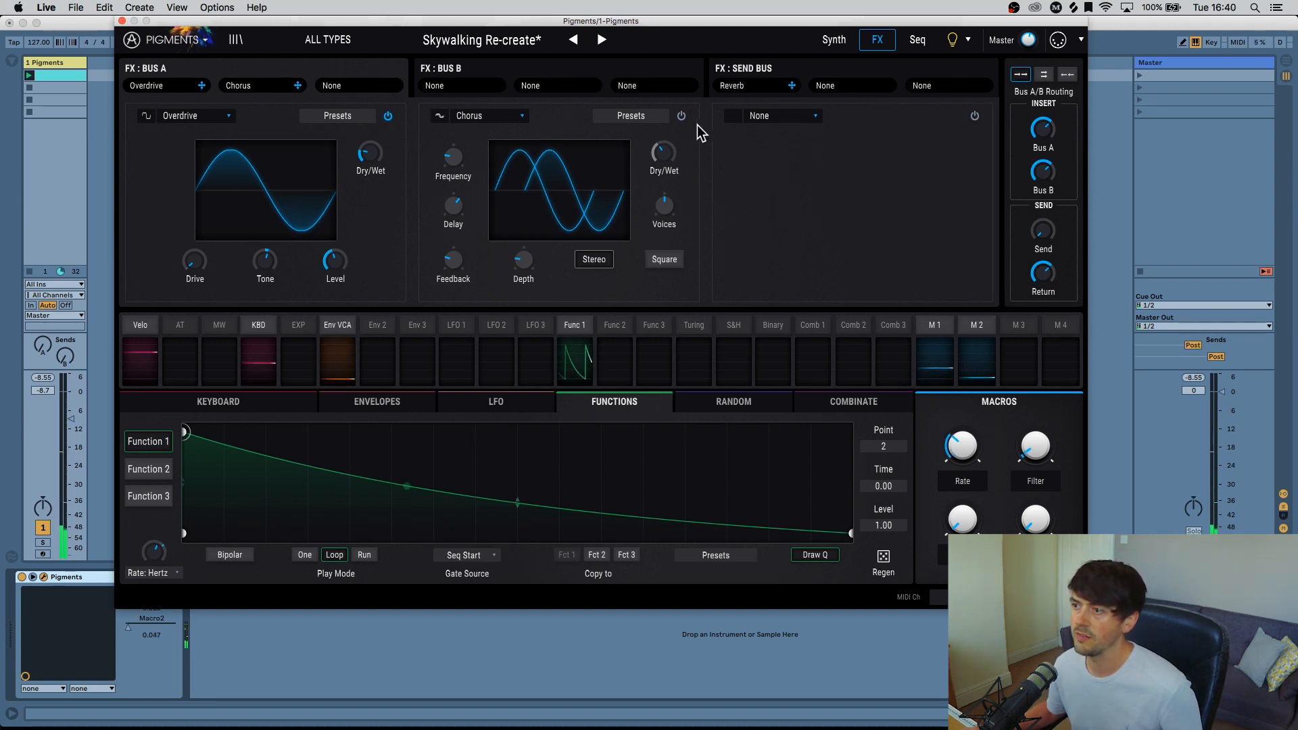
click(682, 117)
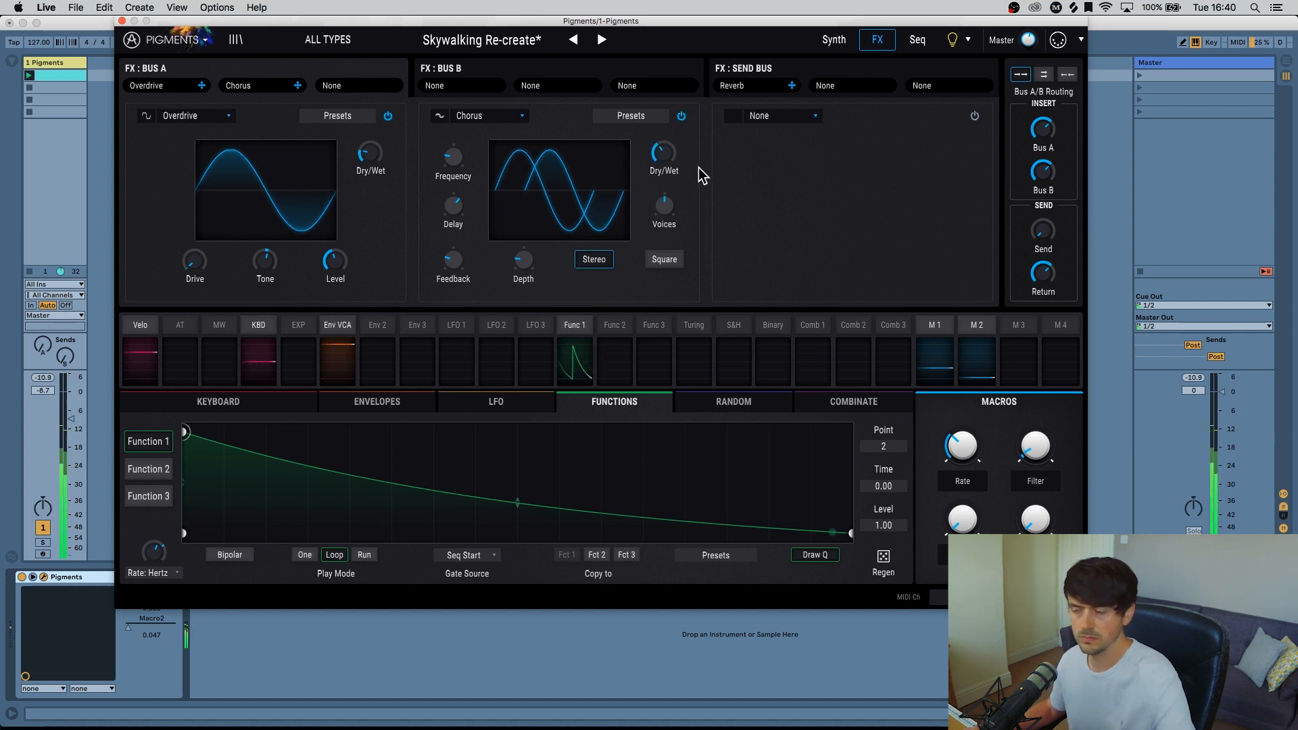
Compare the Bus A Chorus with its dry/wet mix raised to 67% and lowered again.
drag(664, 154, 665, 134)
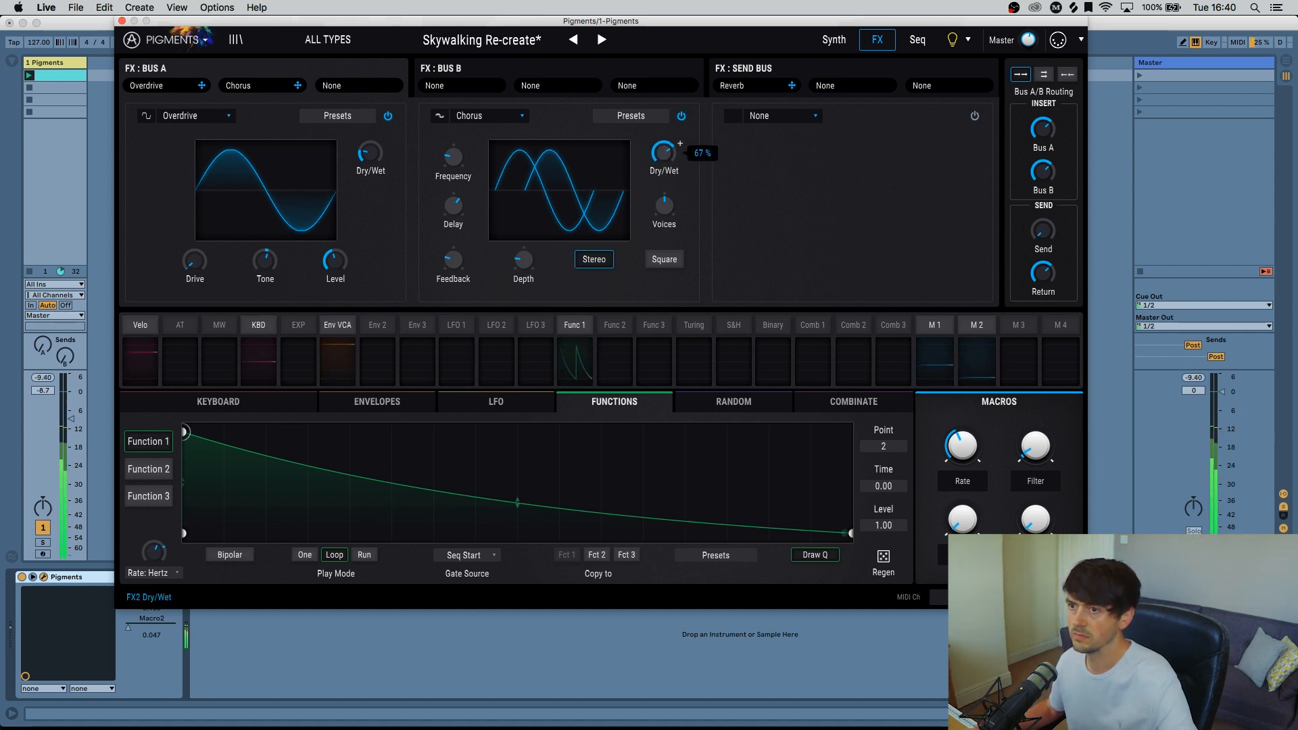
drag(664, 152, 667, 157)
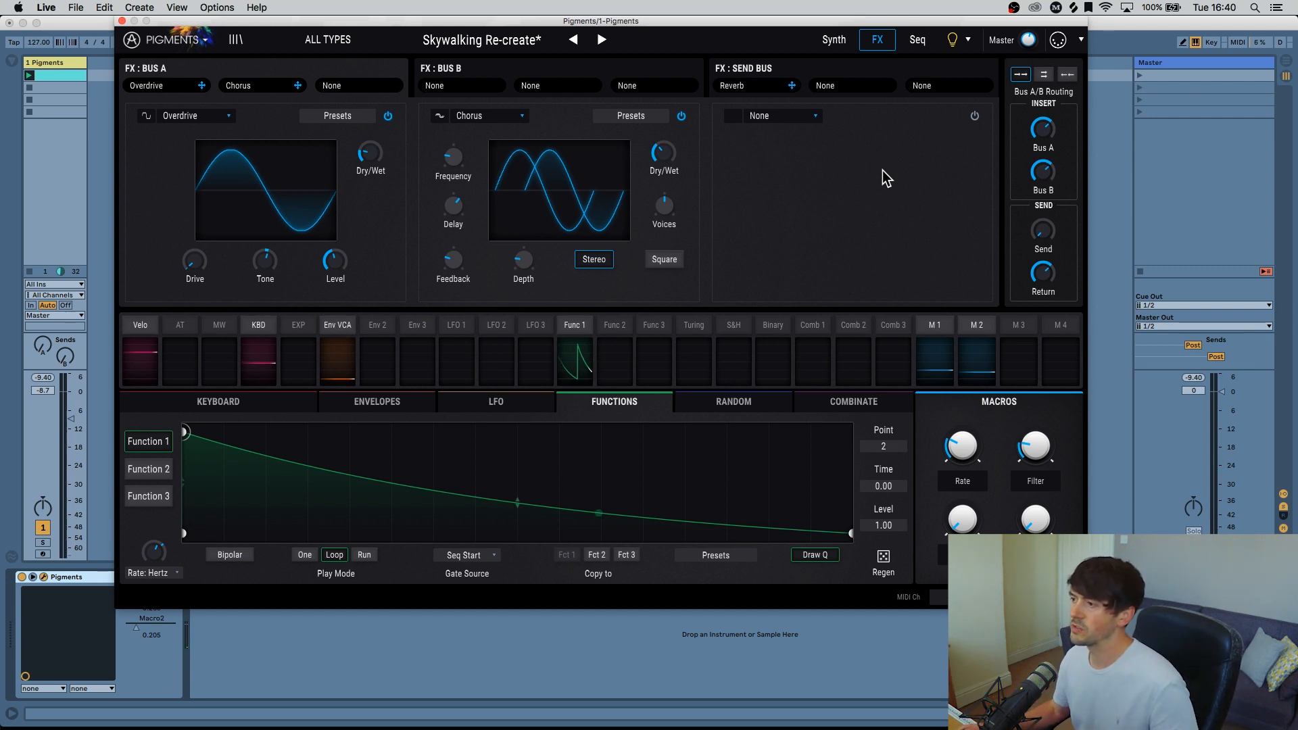
Display the send bus effects, switch the Reverb on and set the send level to -15.4 dB.
click(805, 65)
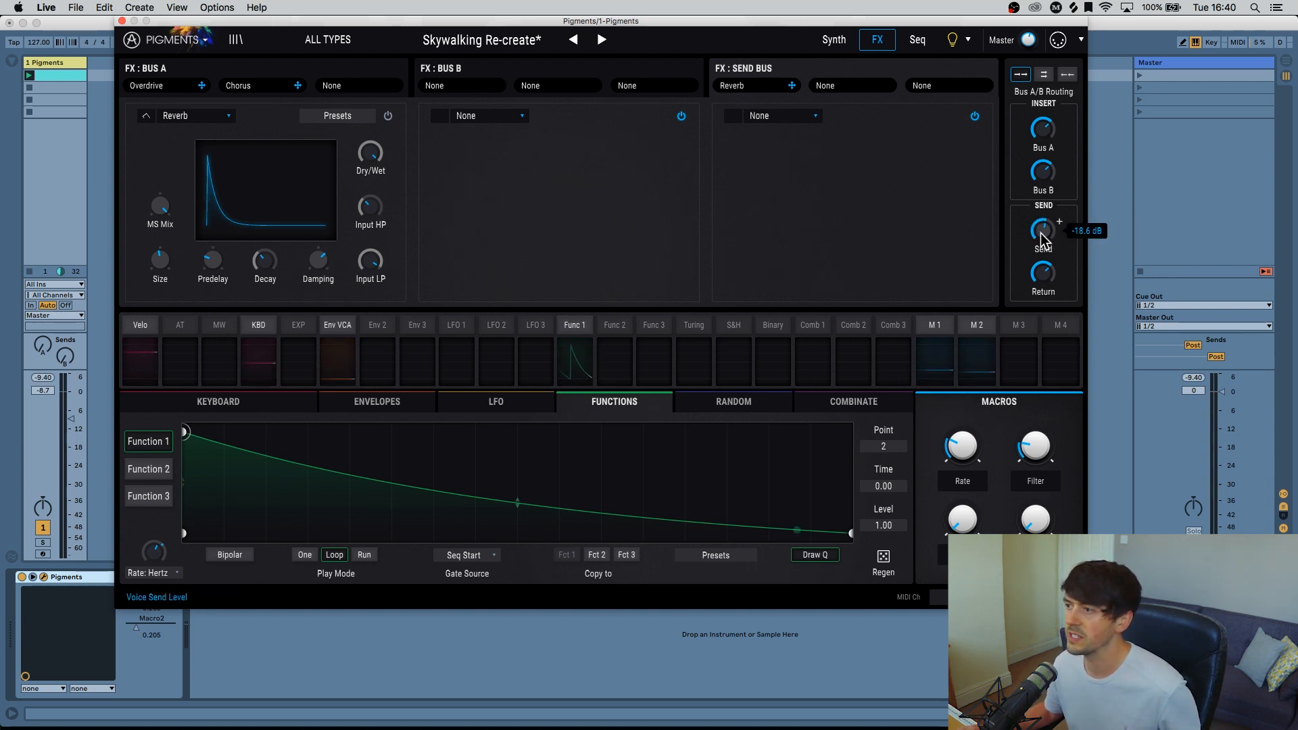
drag(1043, 238, 1043, 215)
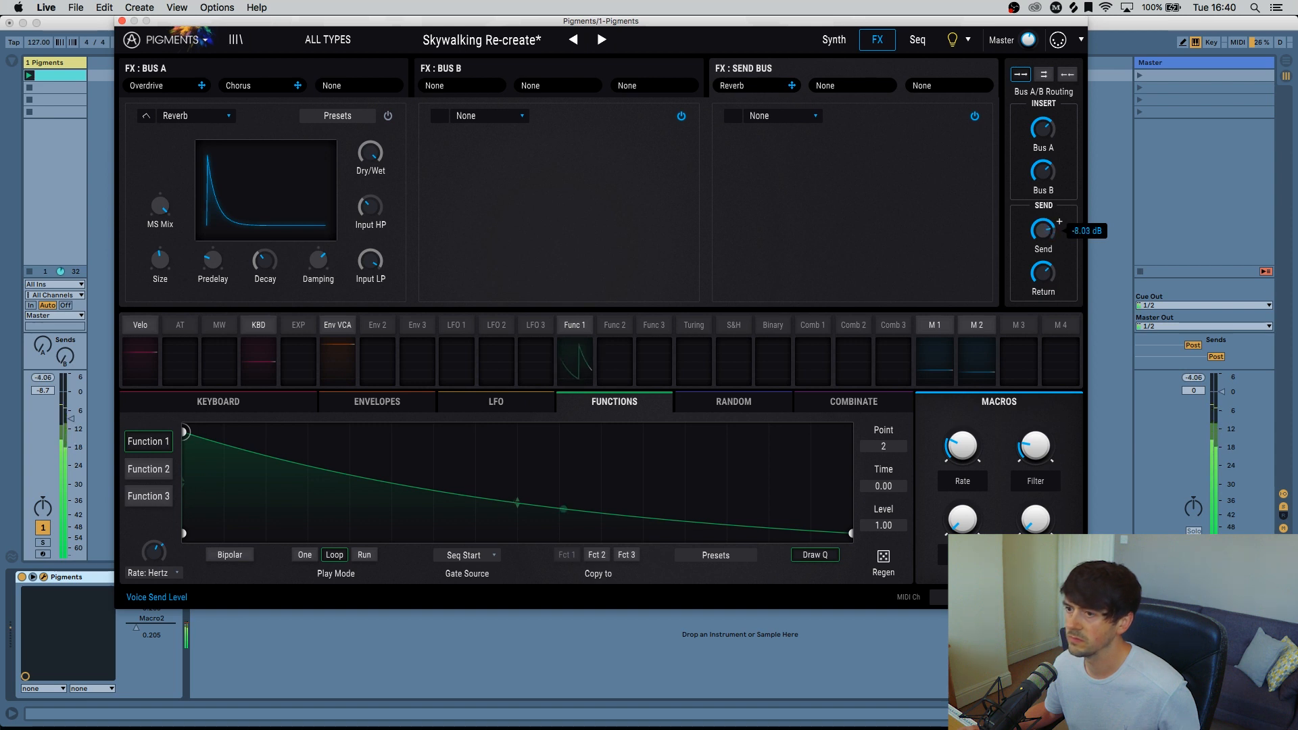
click(387, 115)
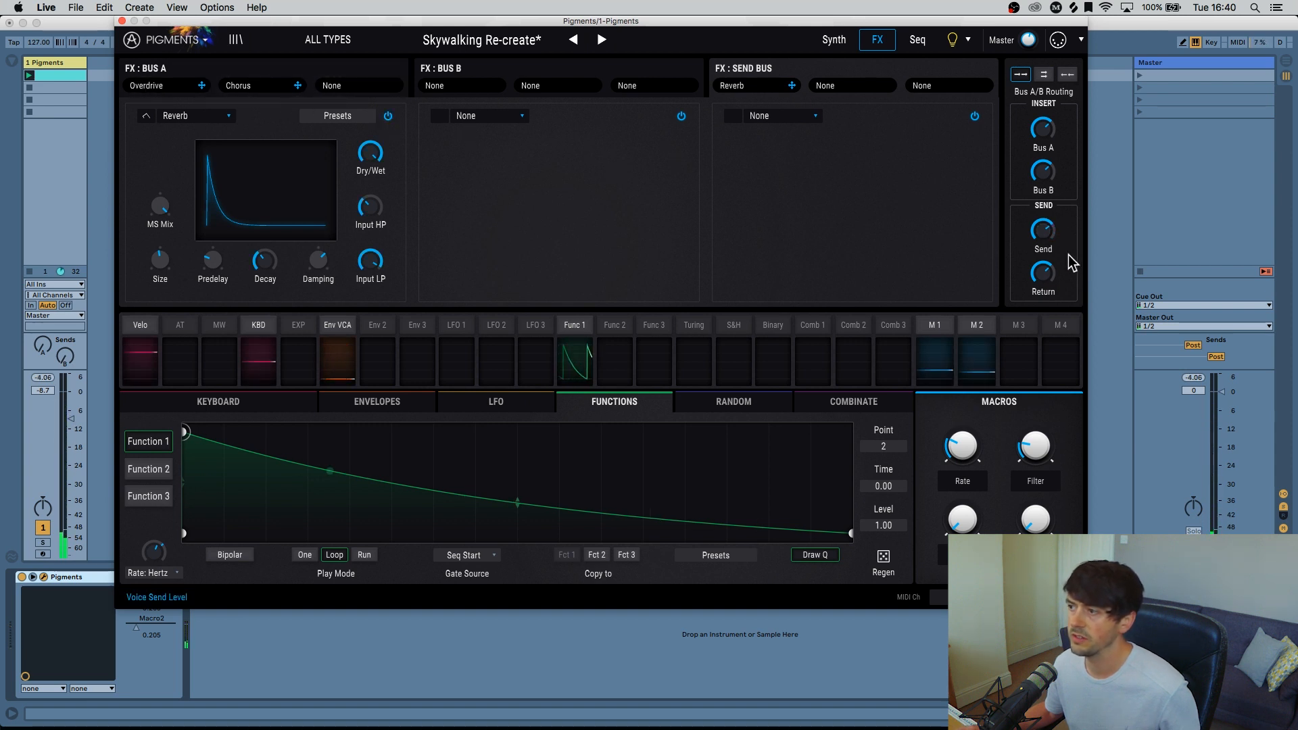
drag(1042, 235, 1043, 228)
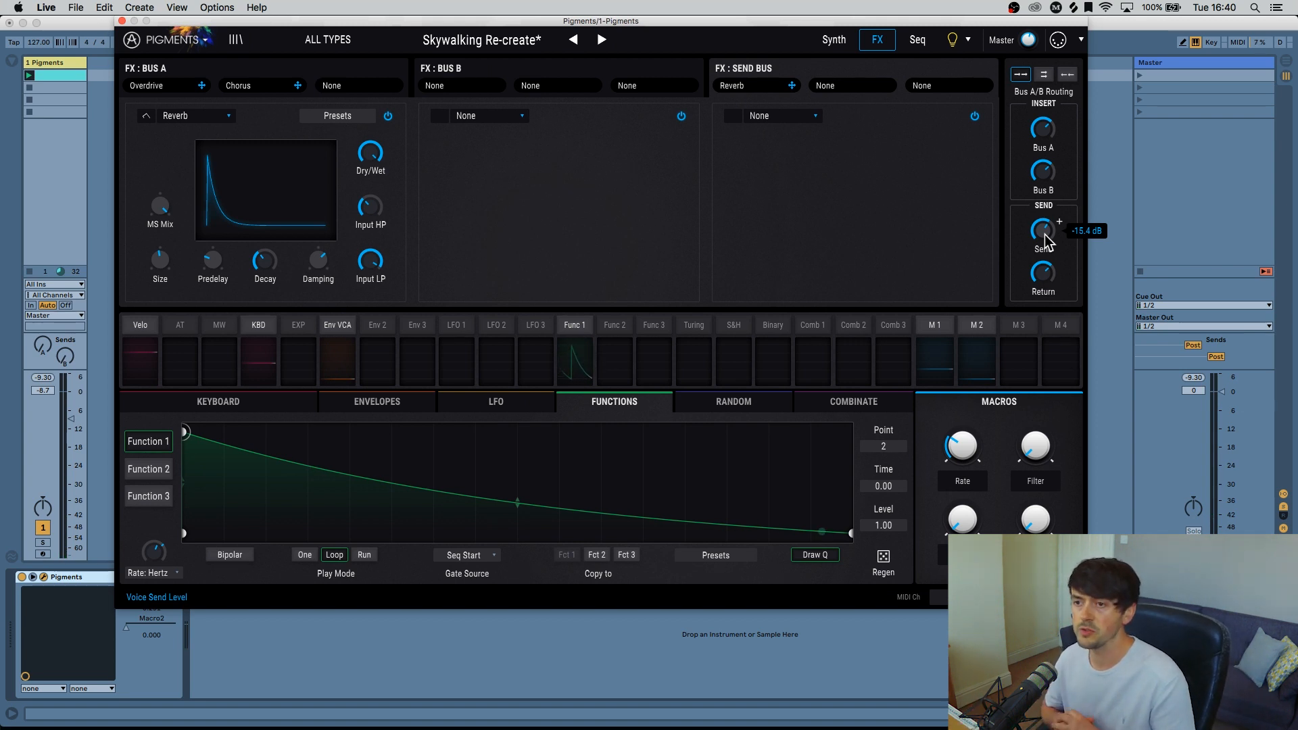
Return to the synth view and set the unison stereo spread to about 32% on Engine 1 and 54% on Engine 2.
click(830, 42)
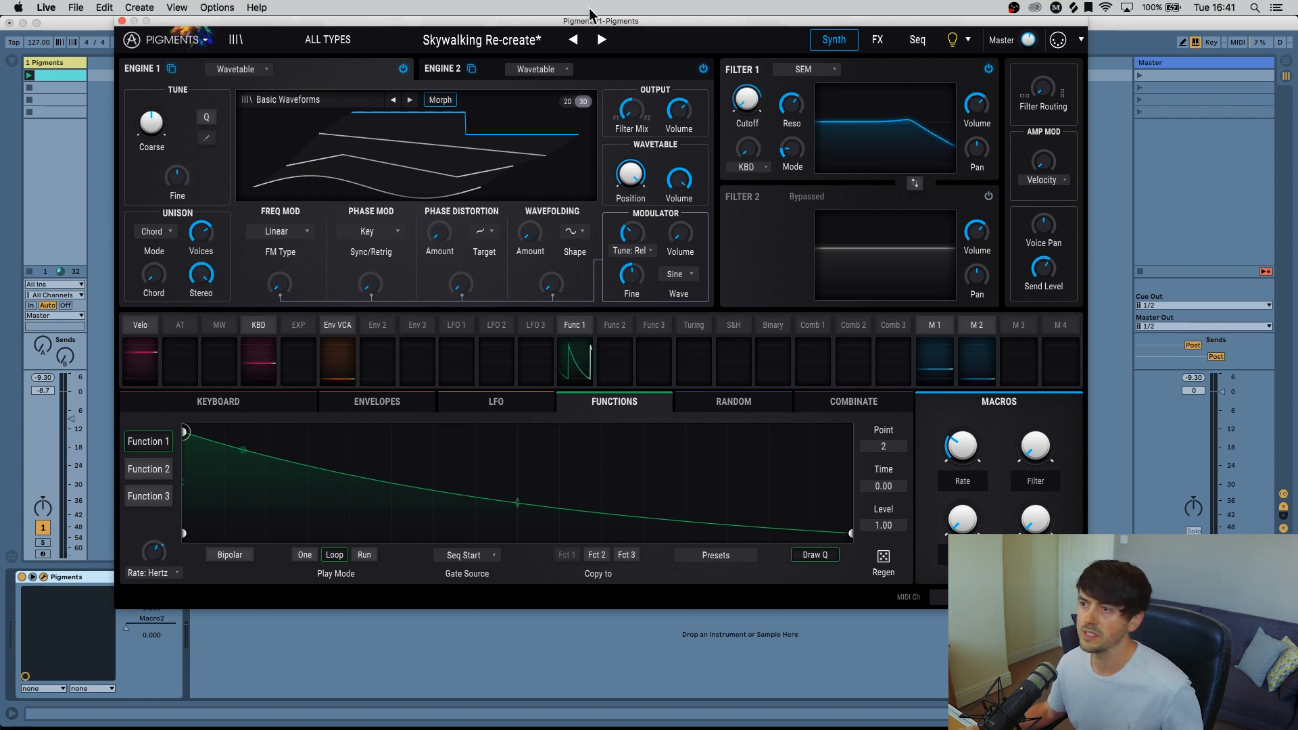
mouse_move(199, 276)
mouse_down()
mouse_move(199, 237)
mouse_move(199, 267)
mouse_up()
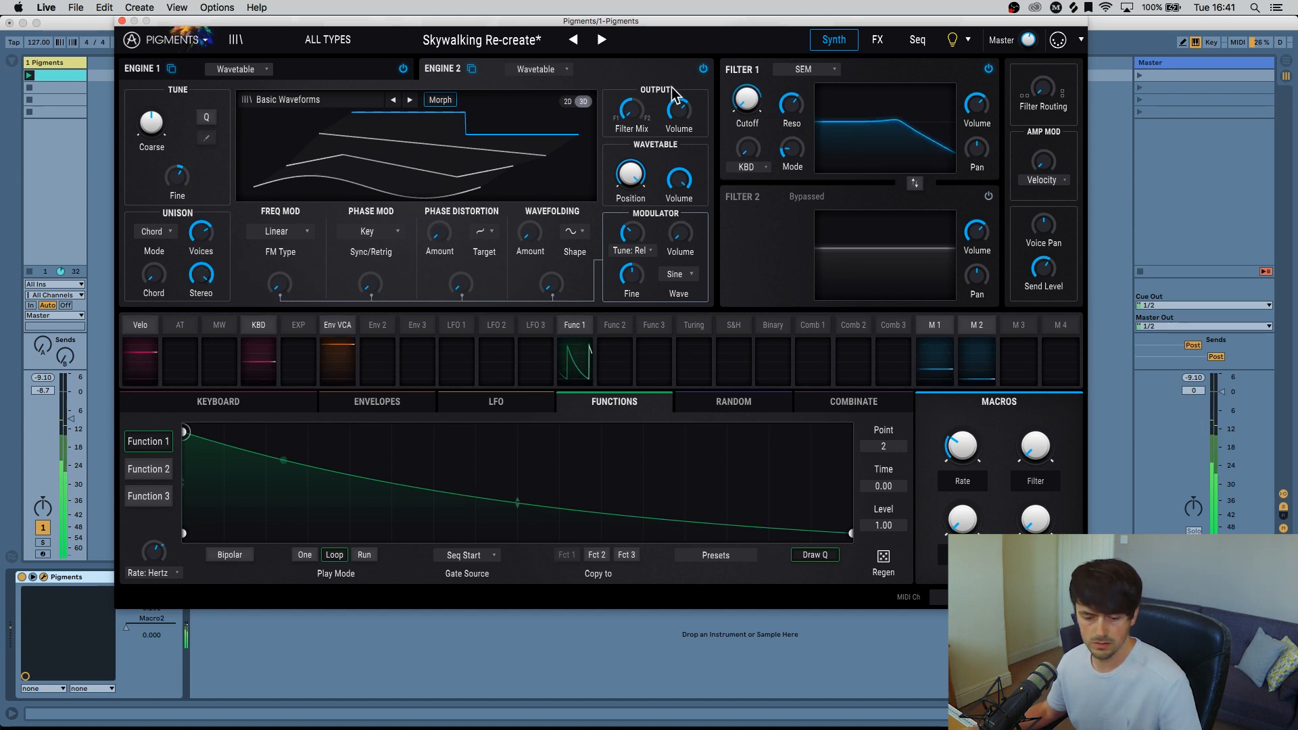
drag(207, 275, 207, 359)
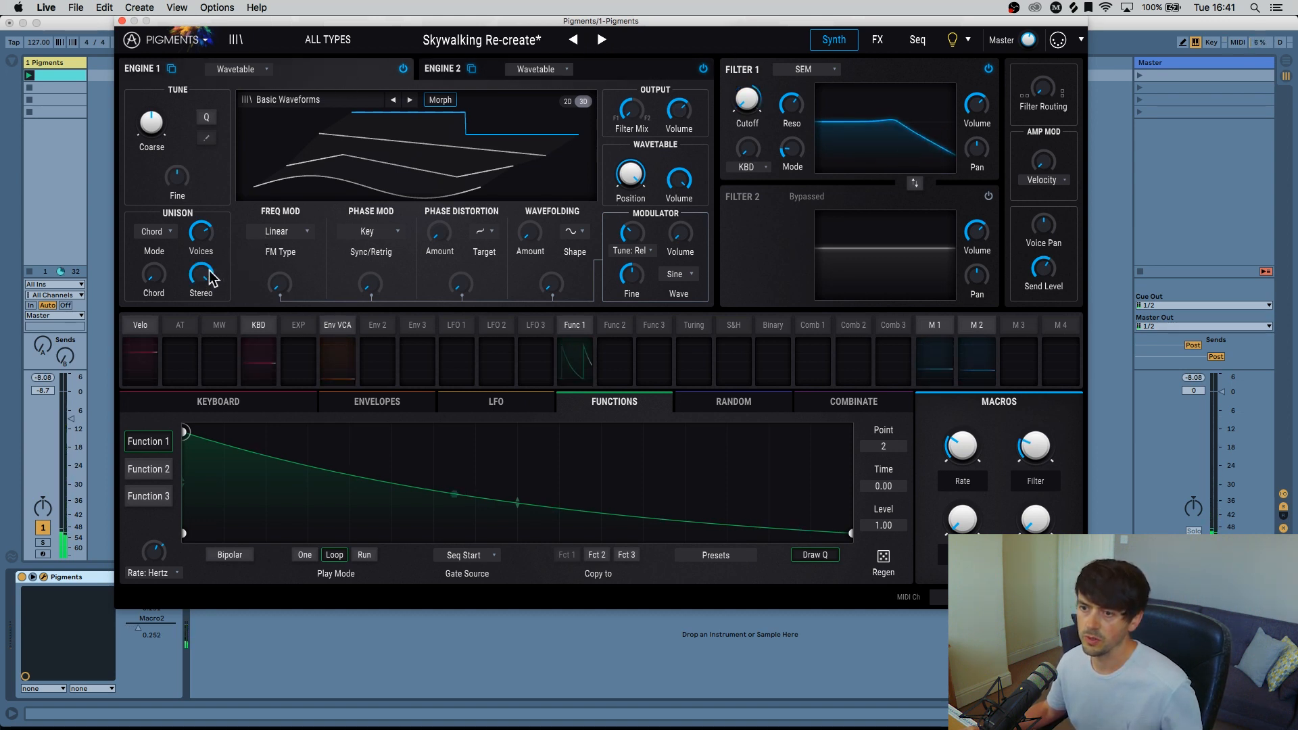
drag(198, 275, 198, 226)
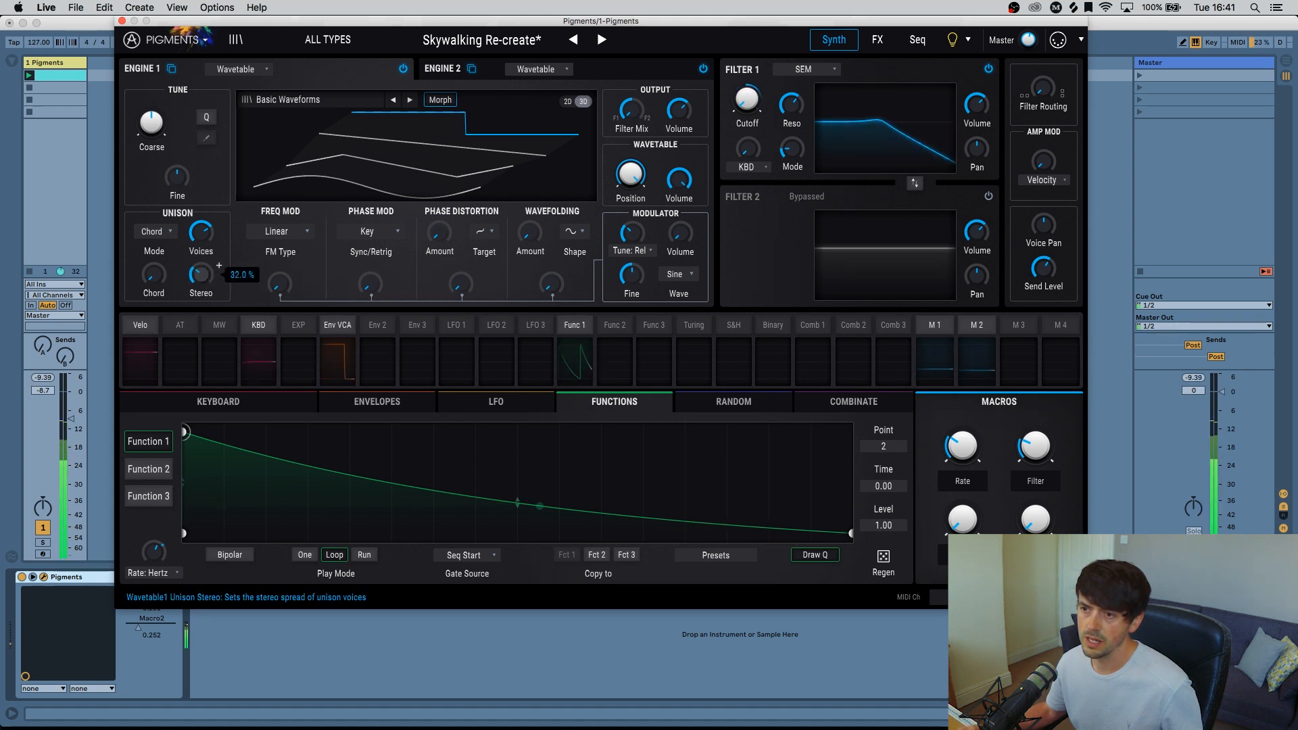
click(606, 71)
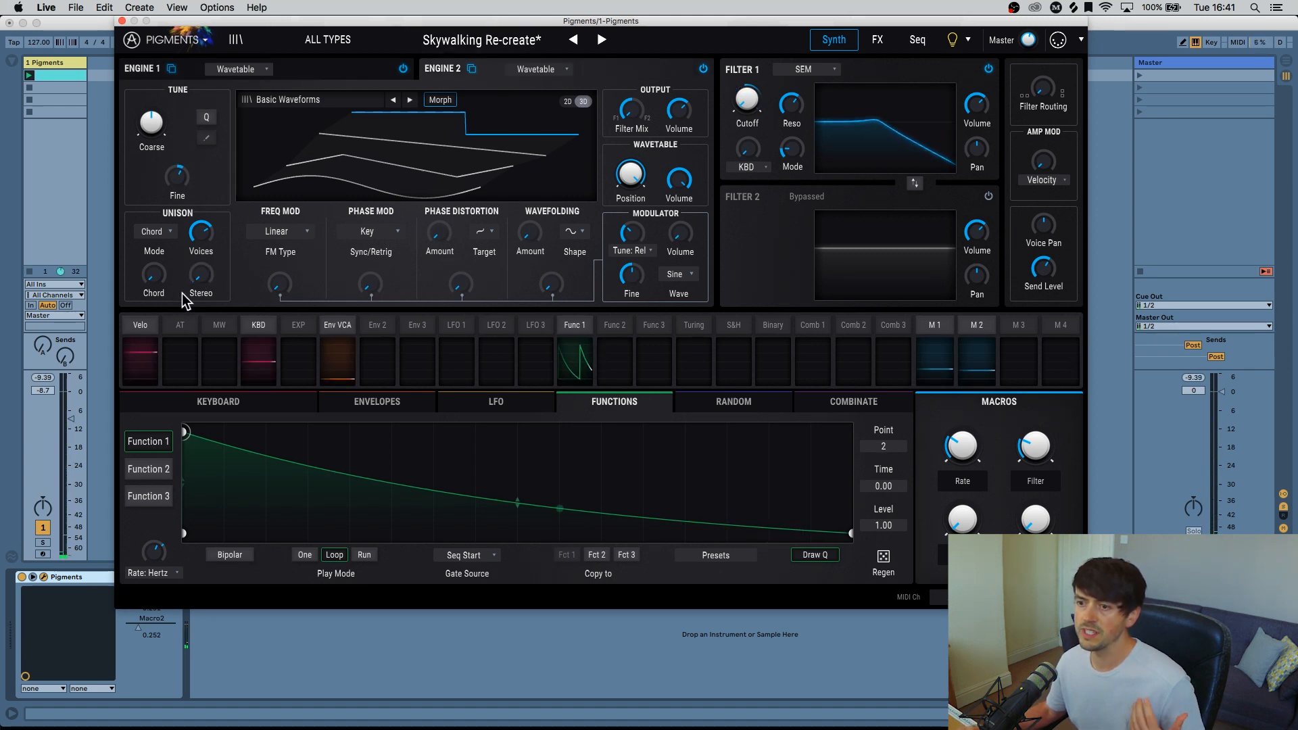
mouse_move(198, 272)
mouse_down()
mouse_move(199, 239)
mouse_move(205, 279)
mouse_up()
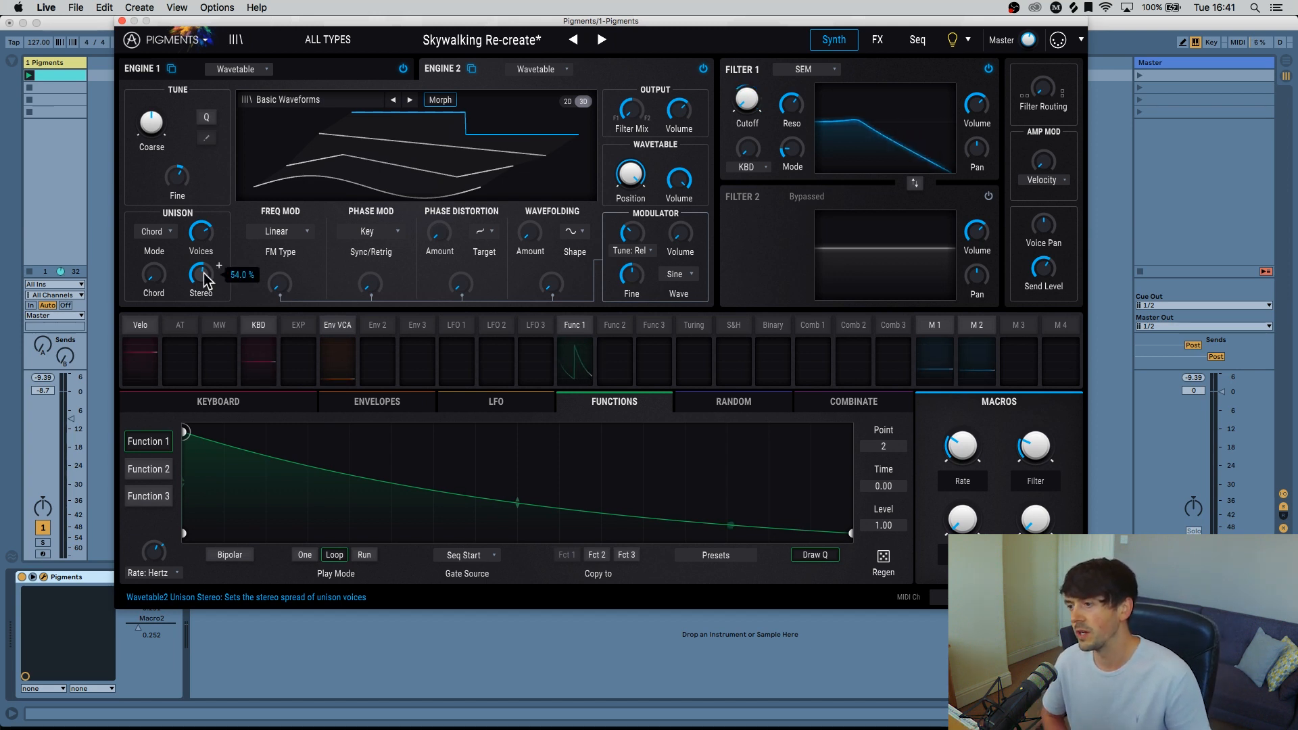